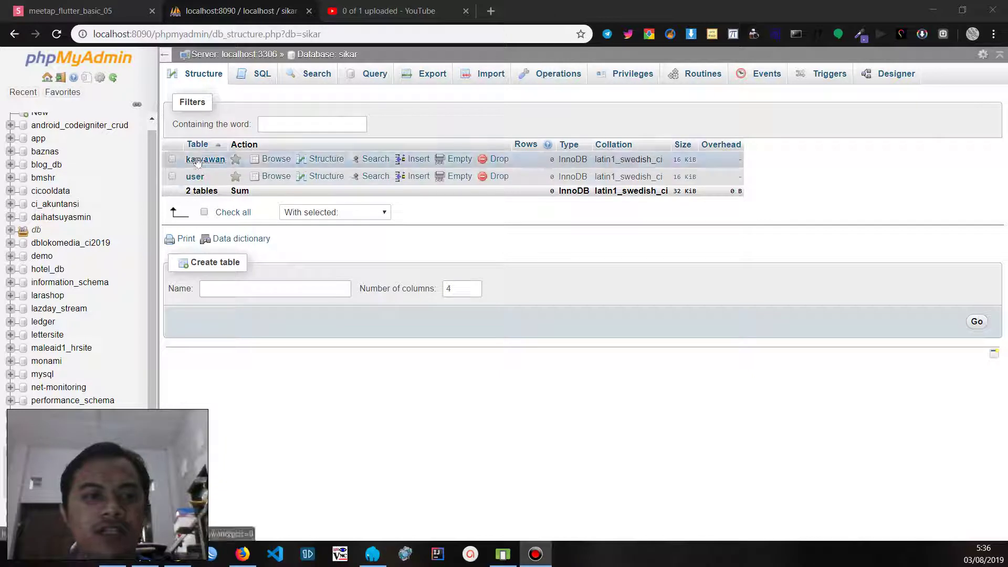
- Reload the sikar database overview and browse the karyawan table's records
left_click(318, 419)
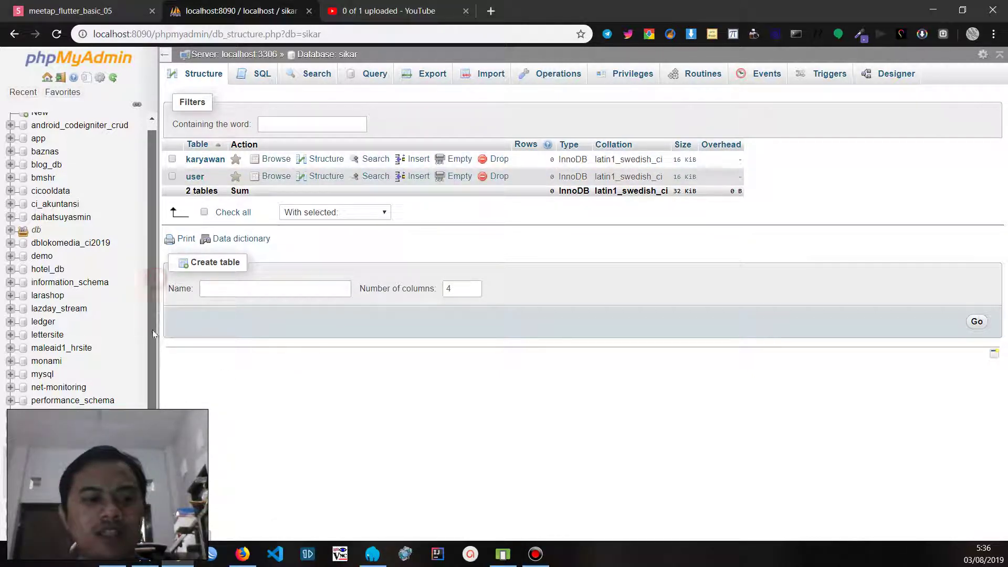
left_click(203, 74)
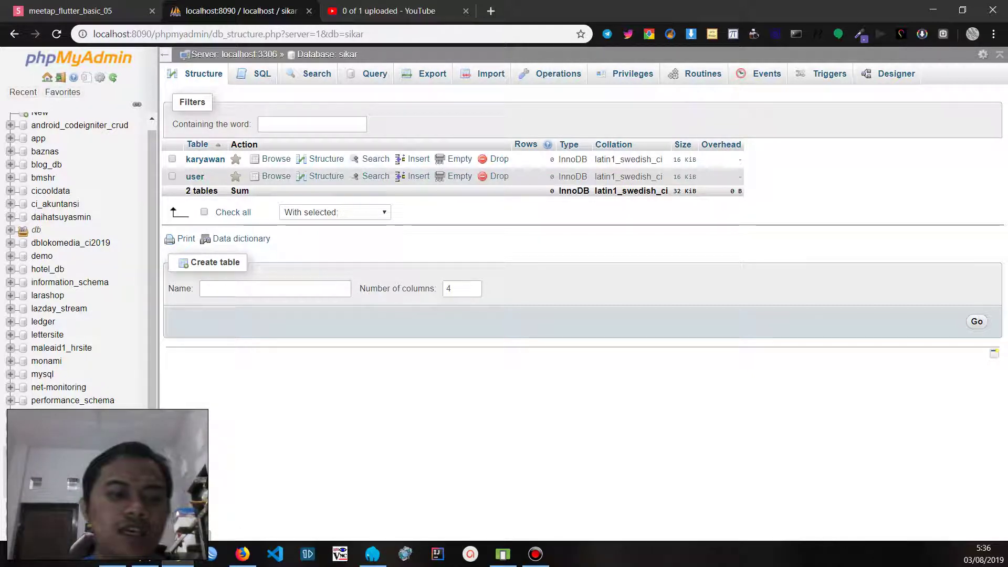
left_click(205, 159)
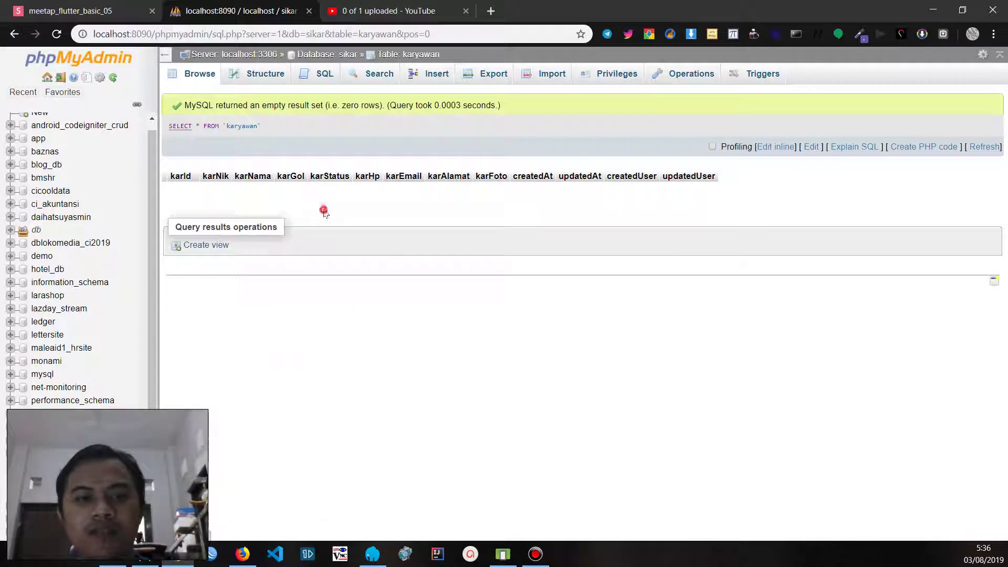
triple_click(324, 212)
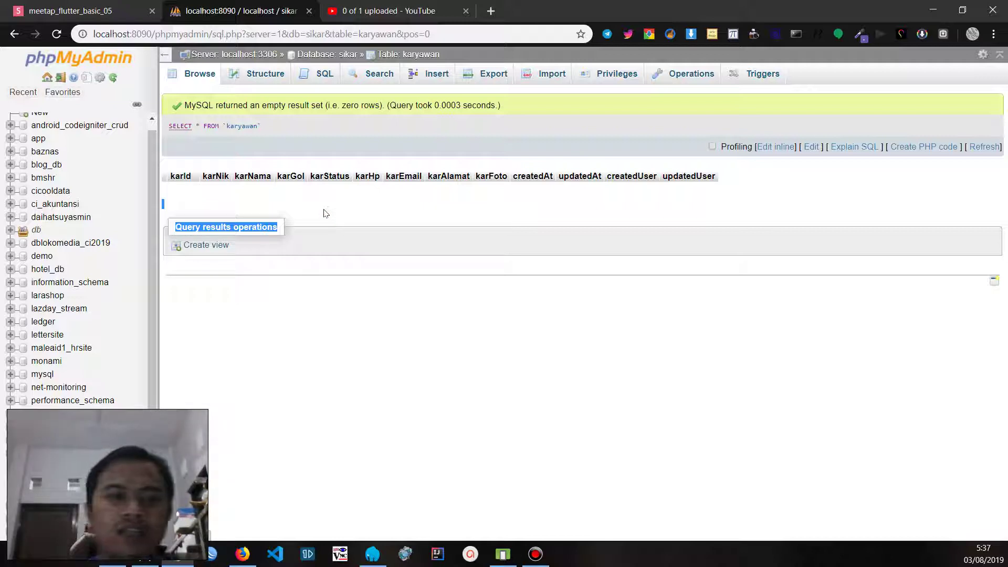
left_click(324, 213)
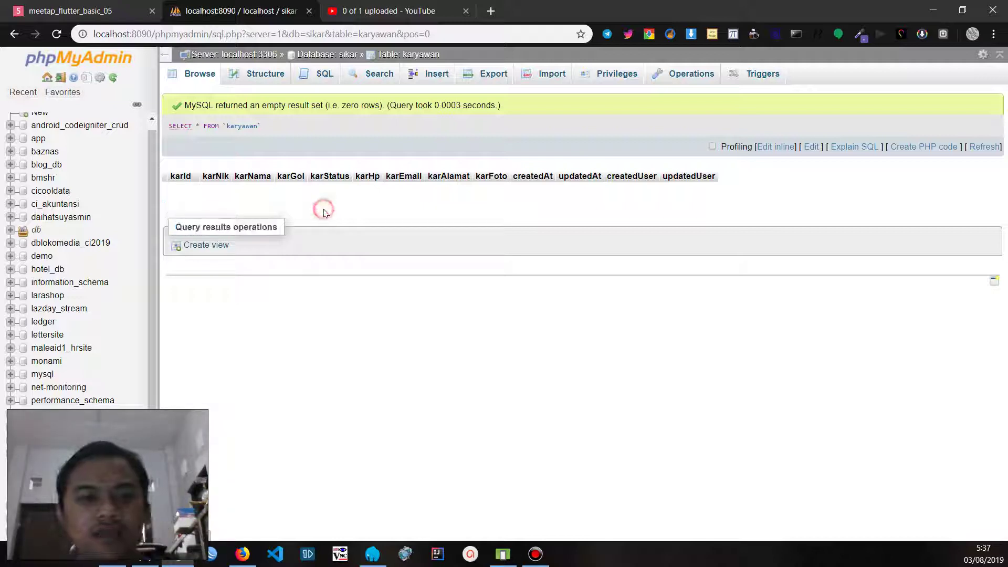
triple_click(181, 190)
- Add indexes on the karNik and karNama columns of the karyawan table
left_click(535, 301)
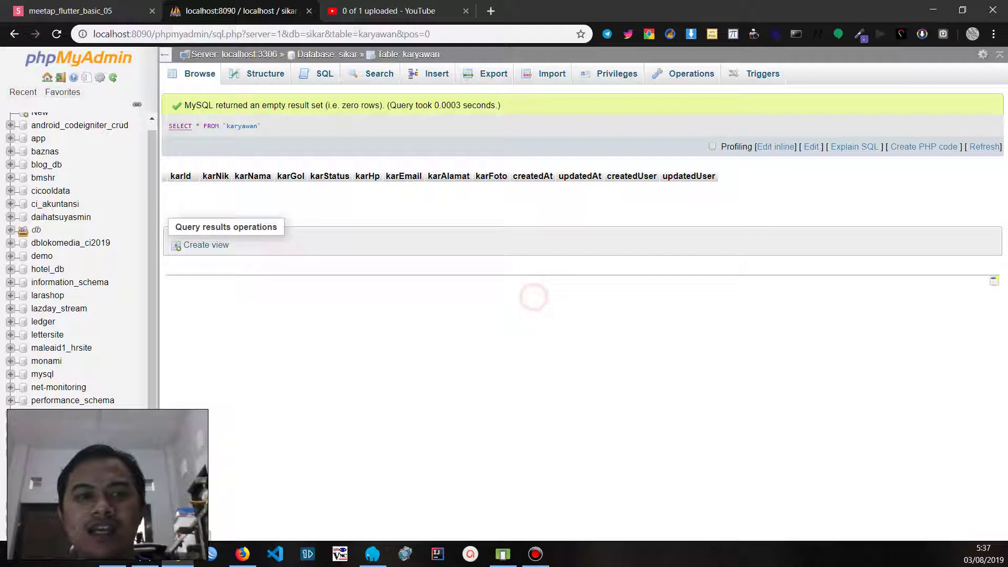
left_click(260, 76)
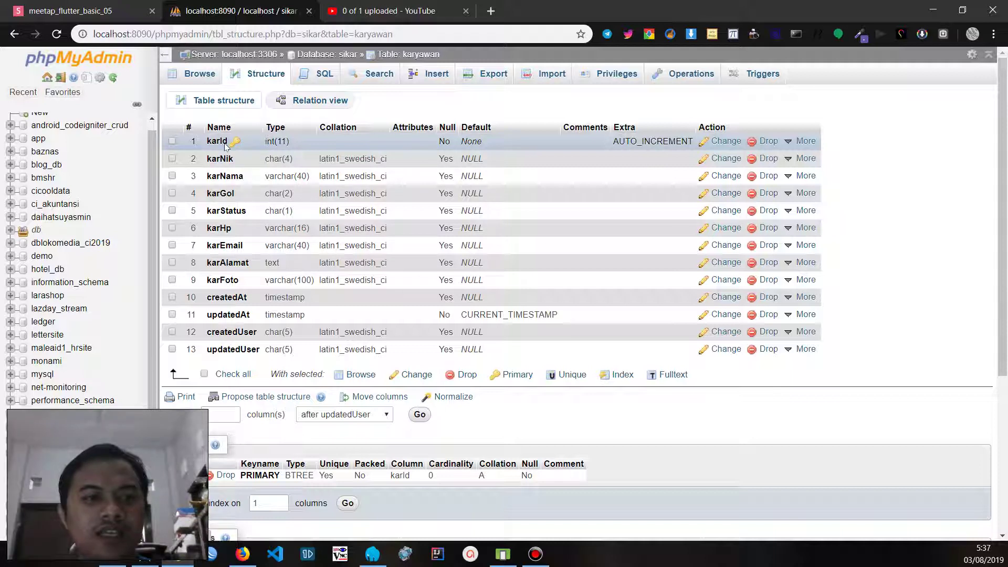
left_click_drag(207, 143, 226, 146)
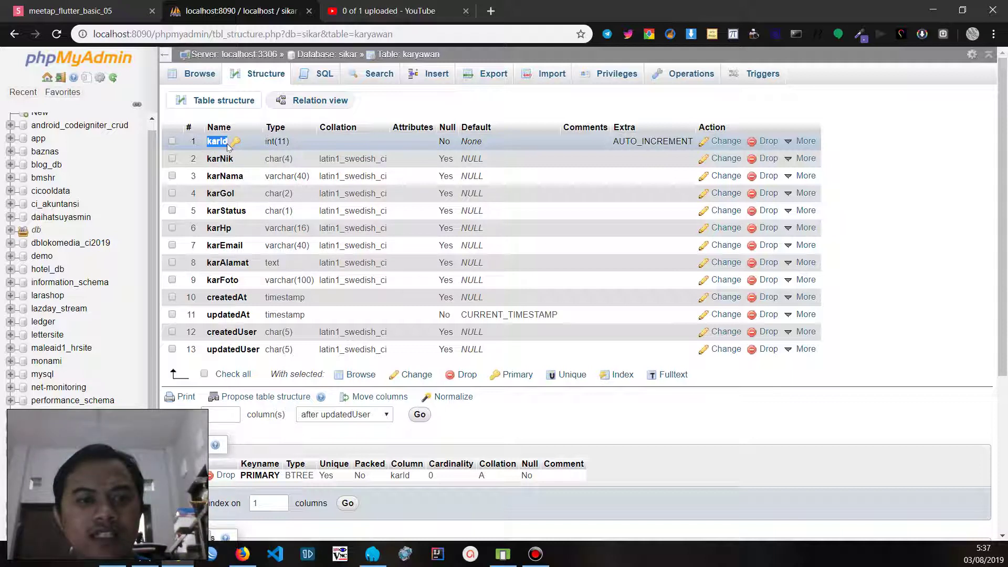
left_click(231, 159)
left_click(173, 158)
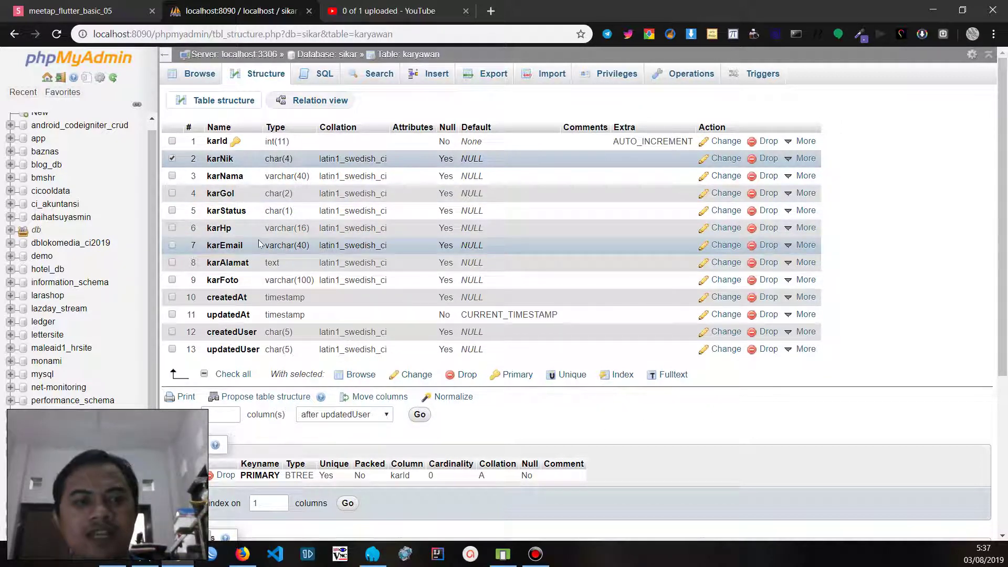
left_click(172, 158)
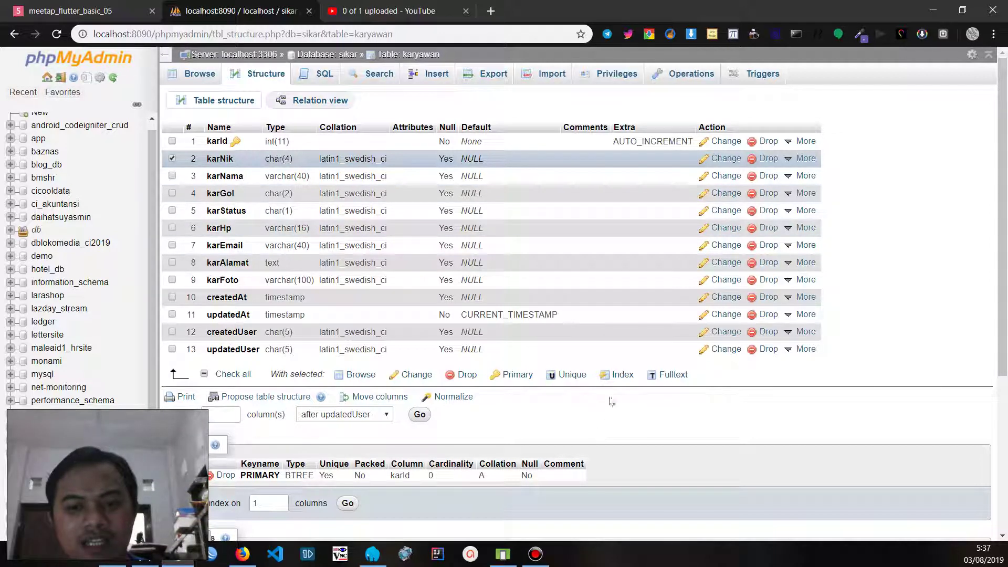
left_click(618, 376)
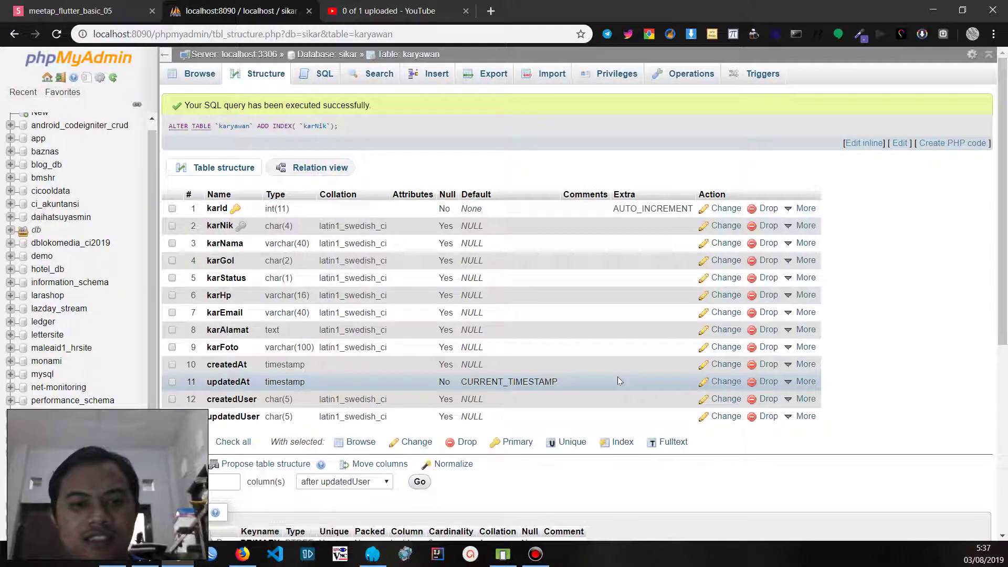
left_click(173, 243)
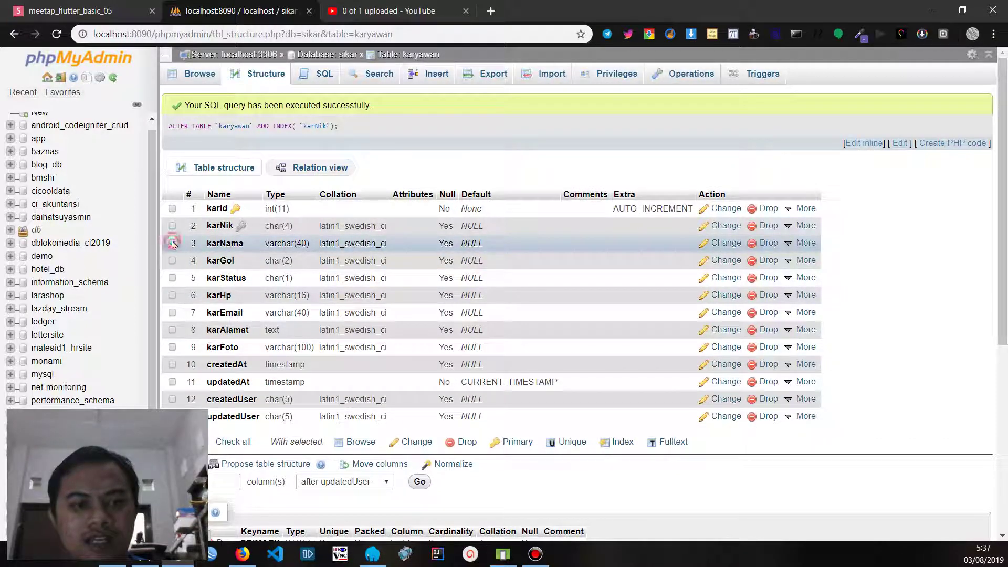
left_click(600, 439)
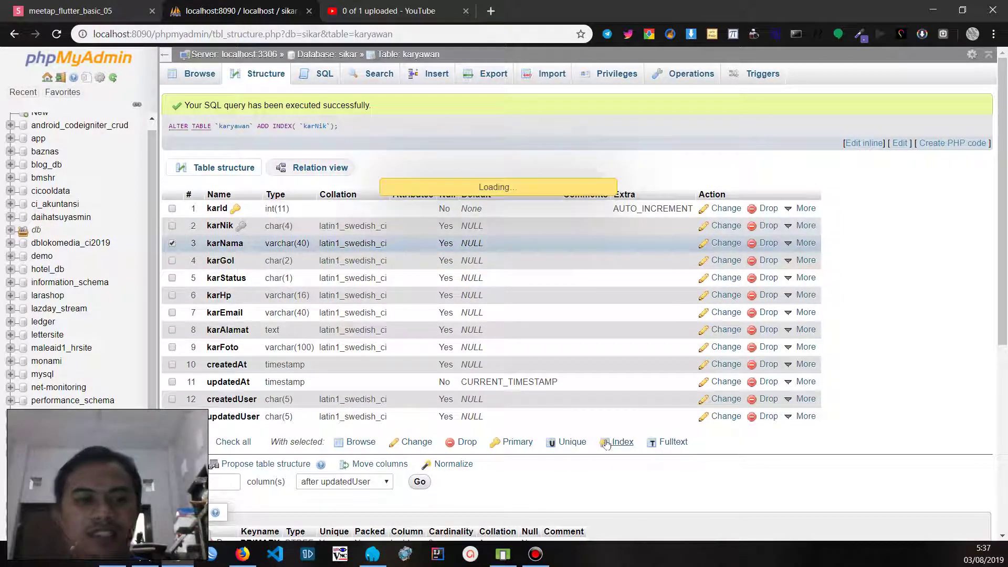
- Go back to the user table's records
scroll(347, 325, "down", 2)
scroll(346, 326, "up", 2)
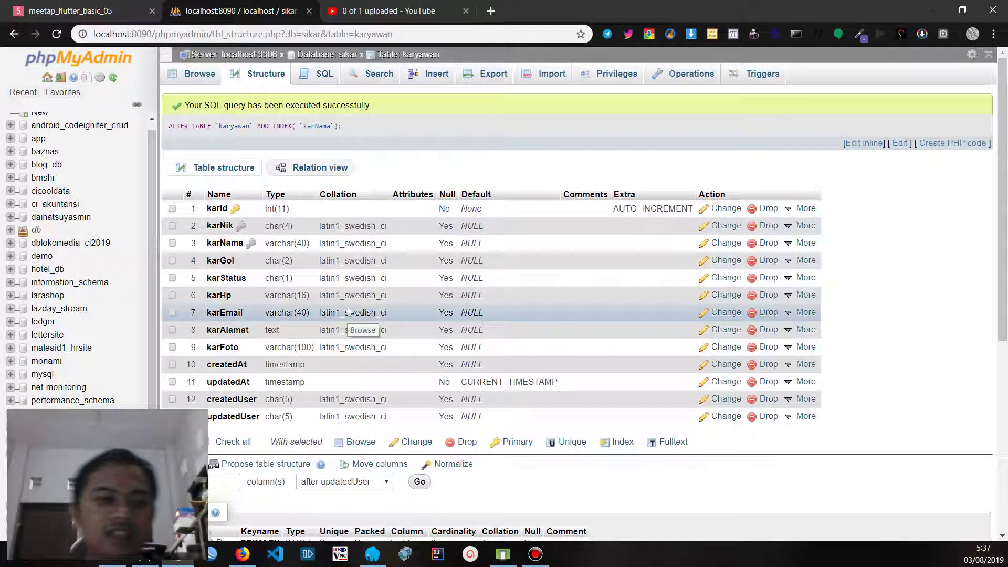
key("alt+Left")
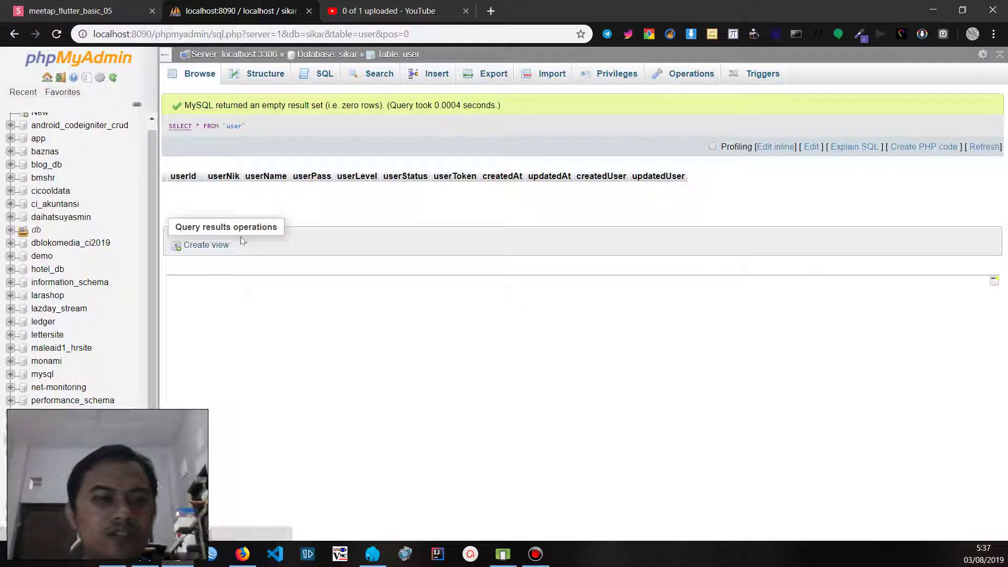
- Index the userNik and userName columns of user, then return to karyawan's records
left_click(254, 78)
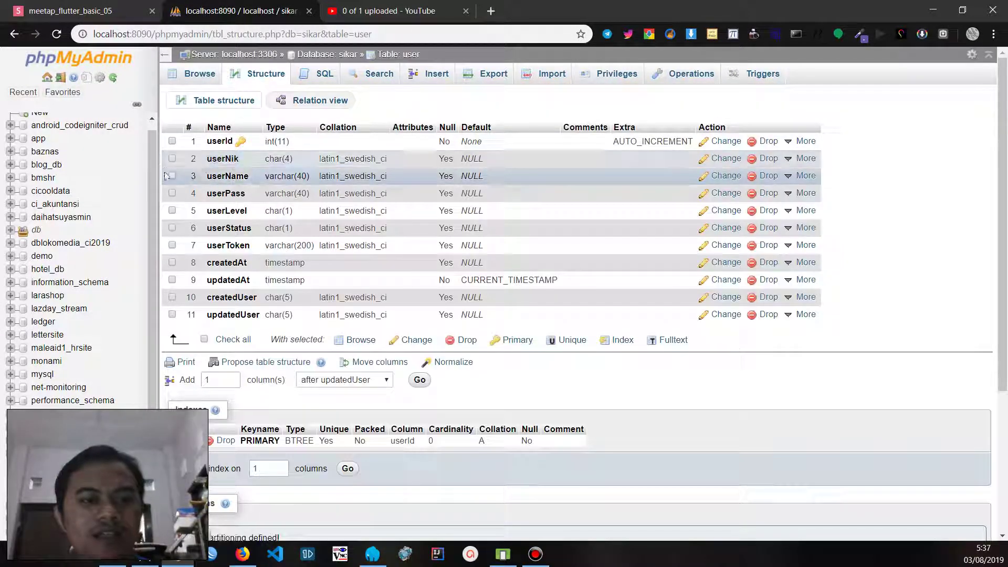
left_click(172, 158)
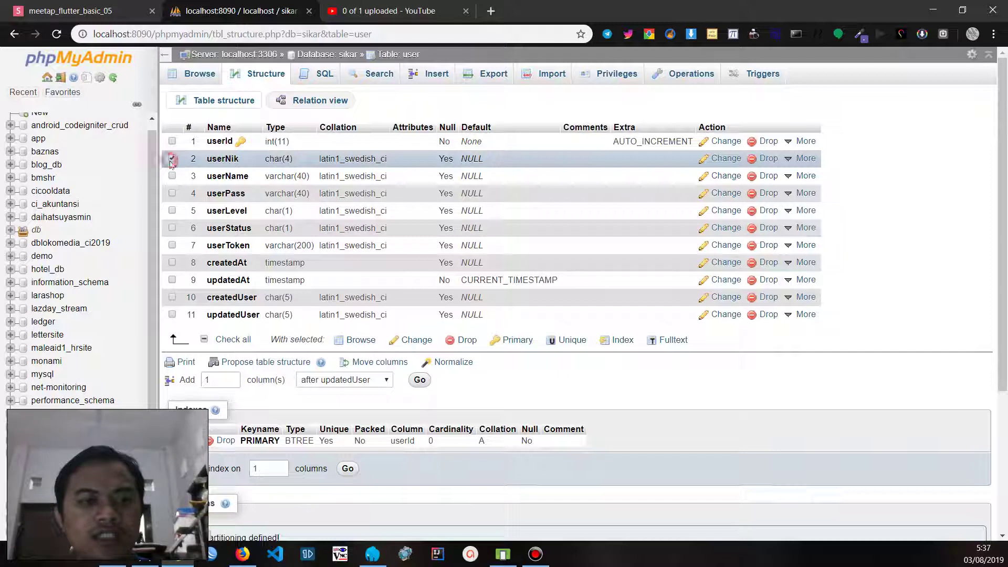
left_click(619, 345)
left_click(172, 243)
left_click(622, 407)
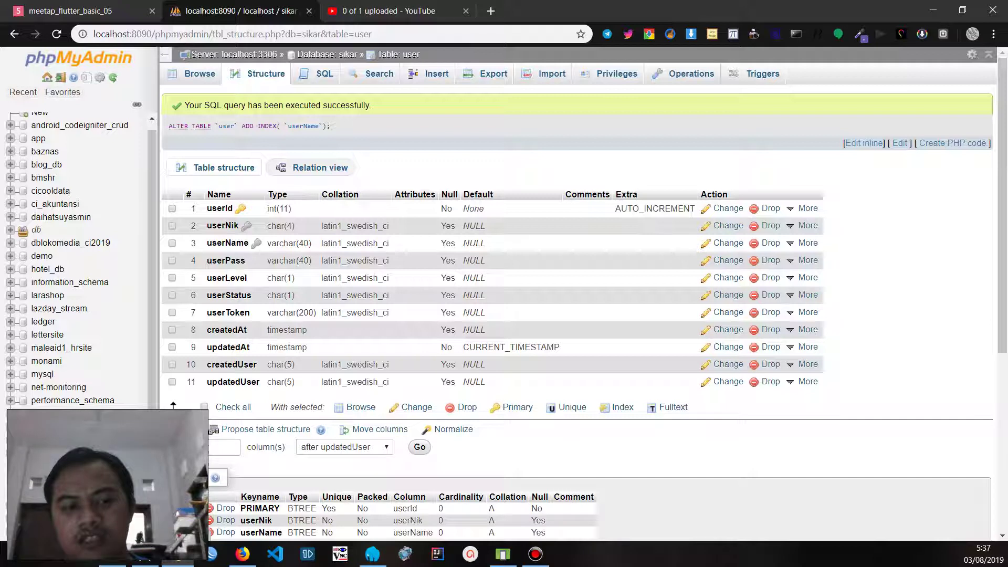
left_click(78, 473)
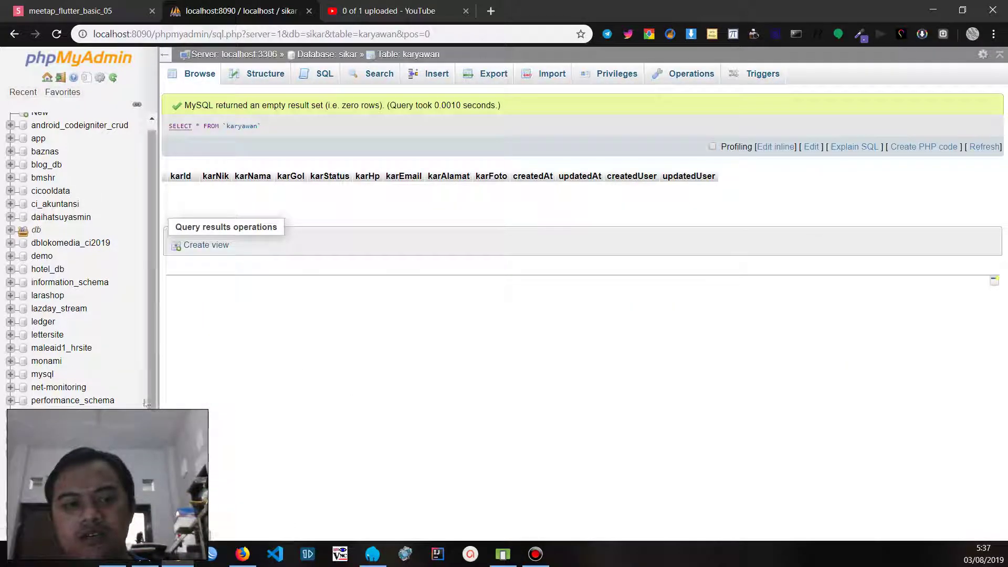
- Reload the sikar database Structure page listing the empty karyawan and user tables
left_click(327, 54)
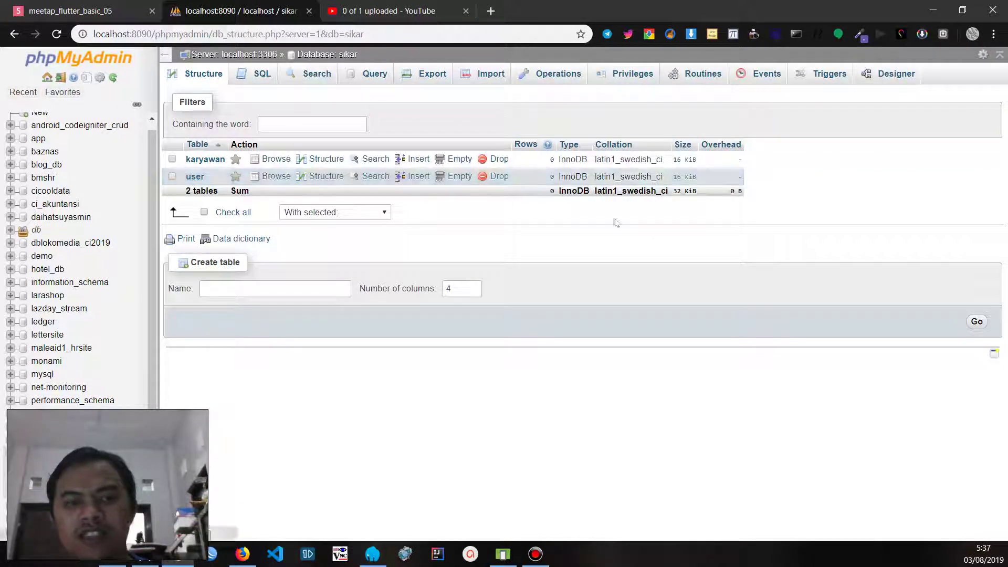
left_click(242, 554)
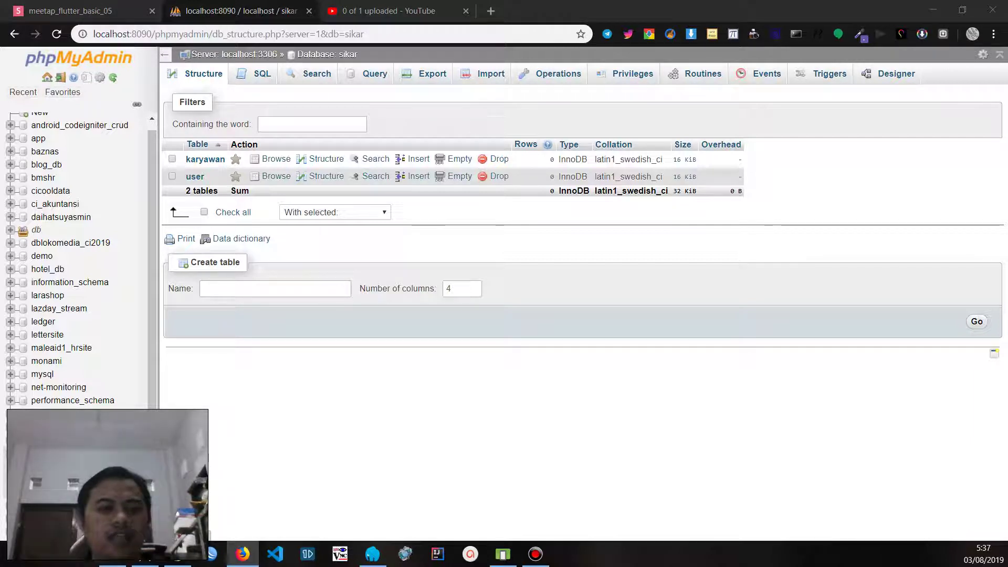
left_click(154, 251)
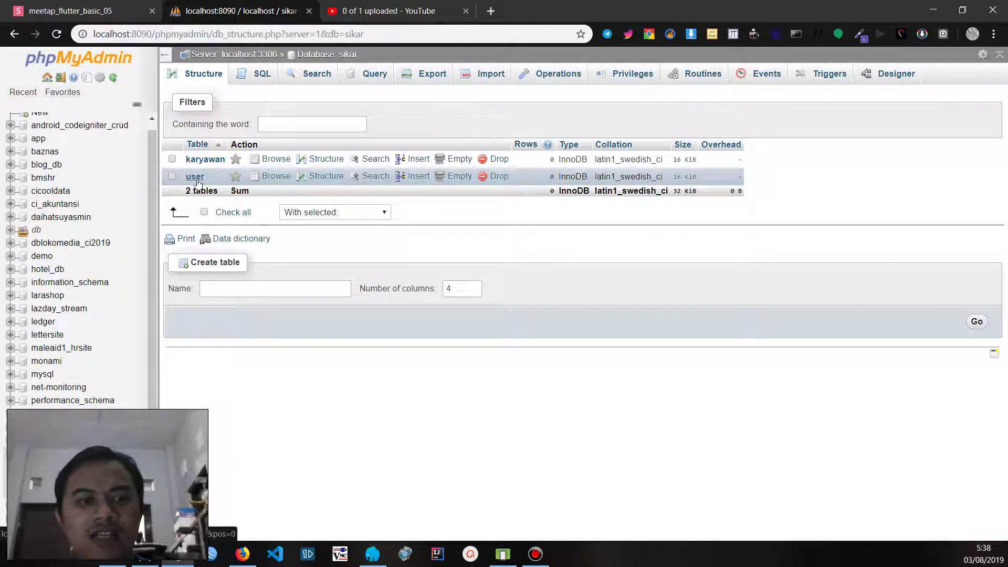
left_click(326, 54)
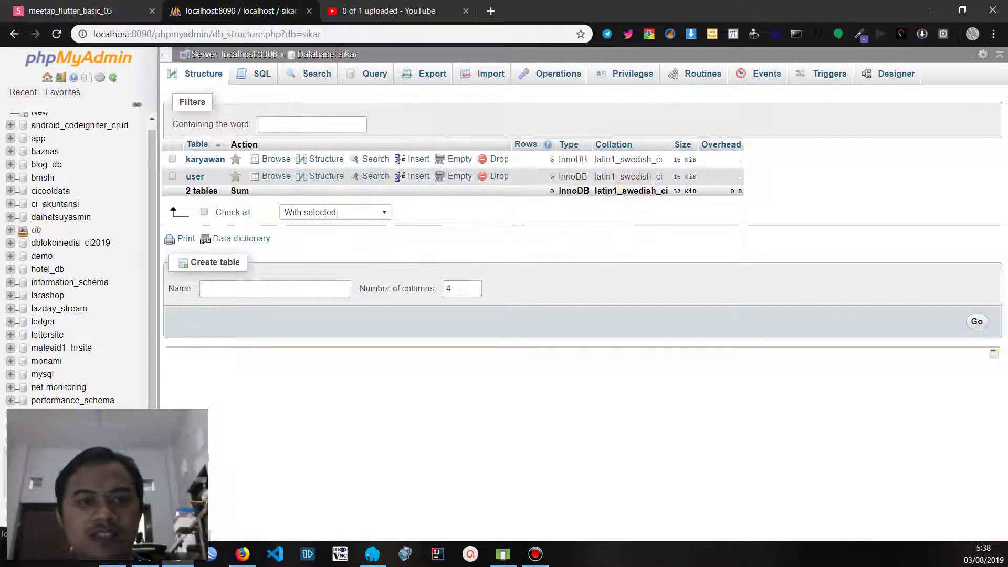
- Start the sikar SQL query with CREATE VIEW viewKaryawan AS SELECT
left_click(243, 77)
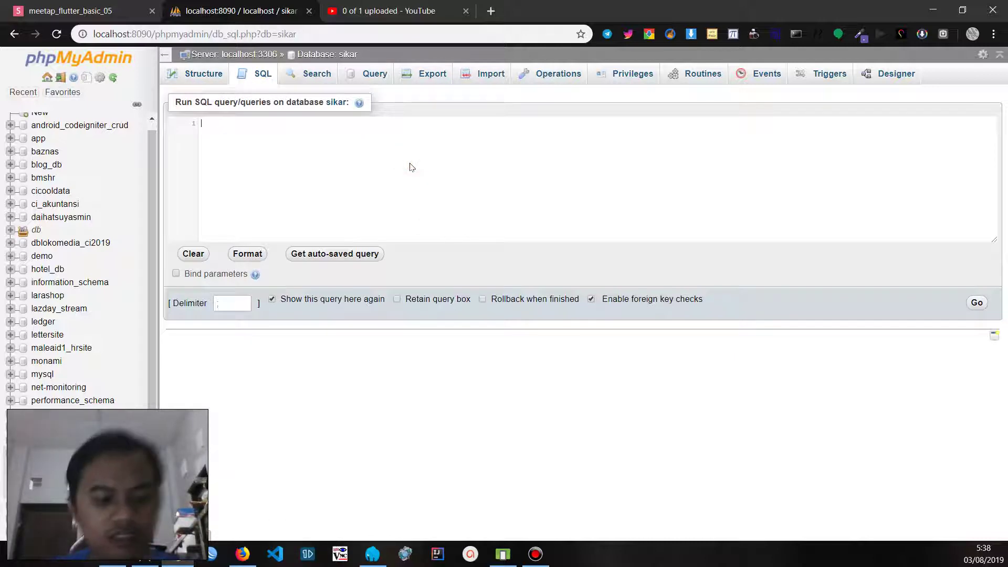
type("CRE")
key("BackSpace")
key("BackSpace")
key("BackSpace")
key("BackSpace")
type("CTEA")
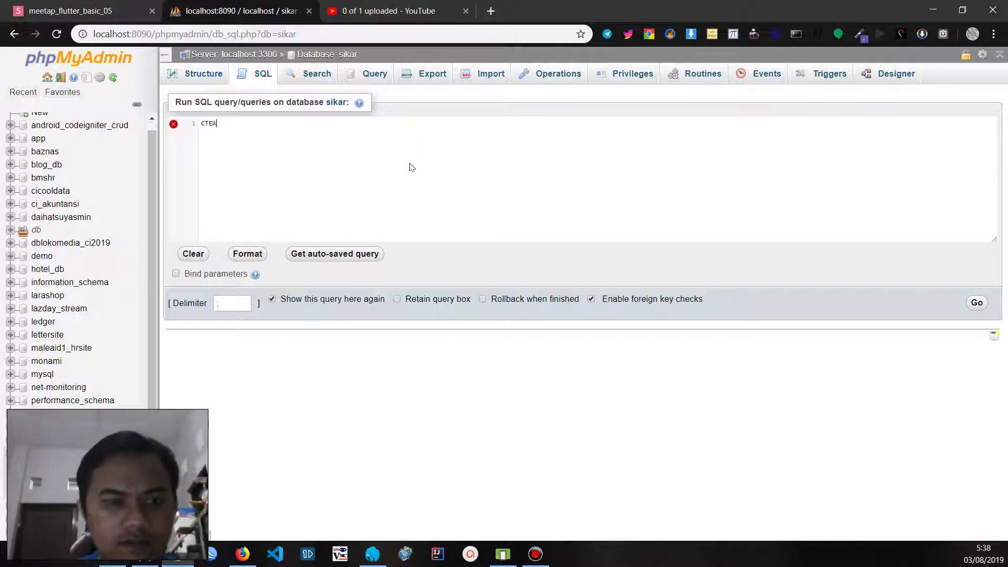
key("BackSpace")
key("BackSpace")
type("CREATE")
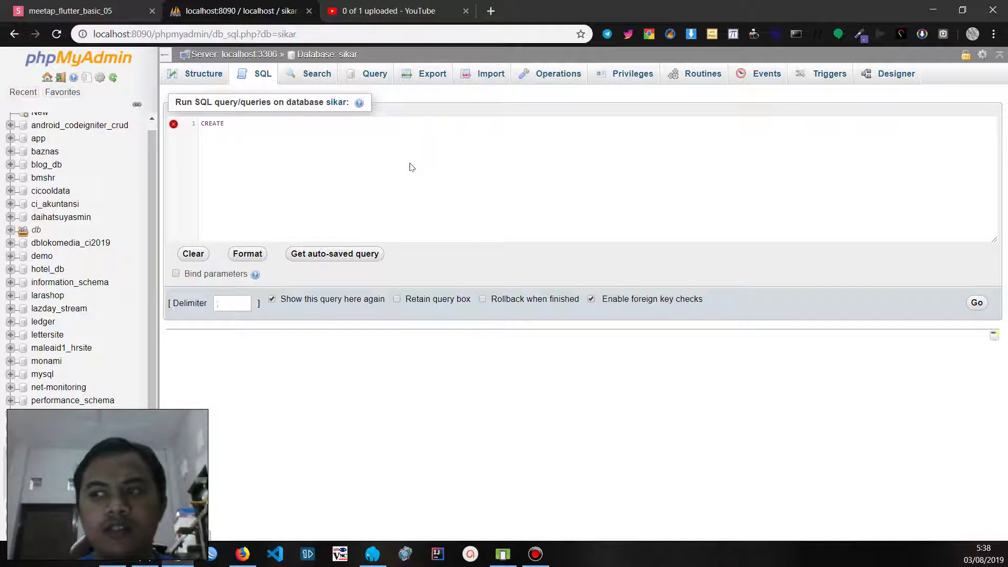
type(" VIEW")
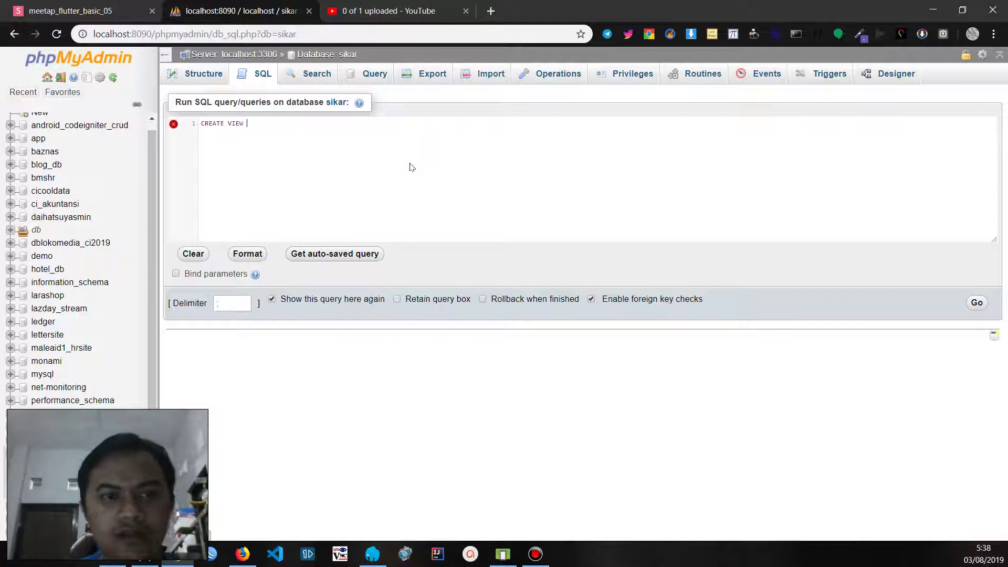
type(" viek")
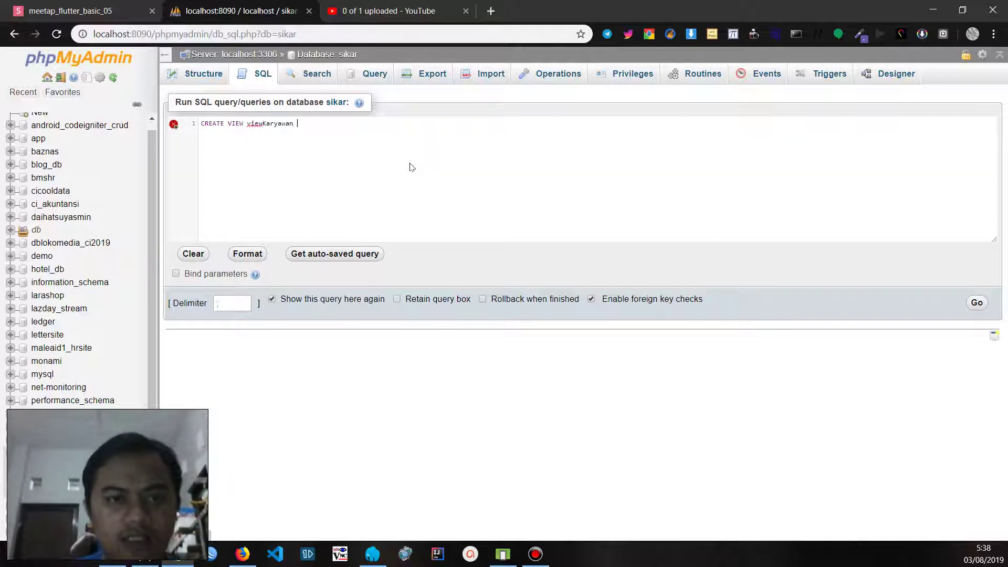
type(" AS")
key("Escape")
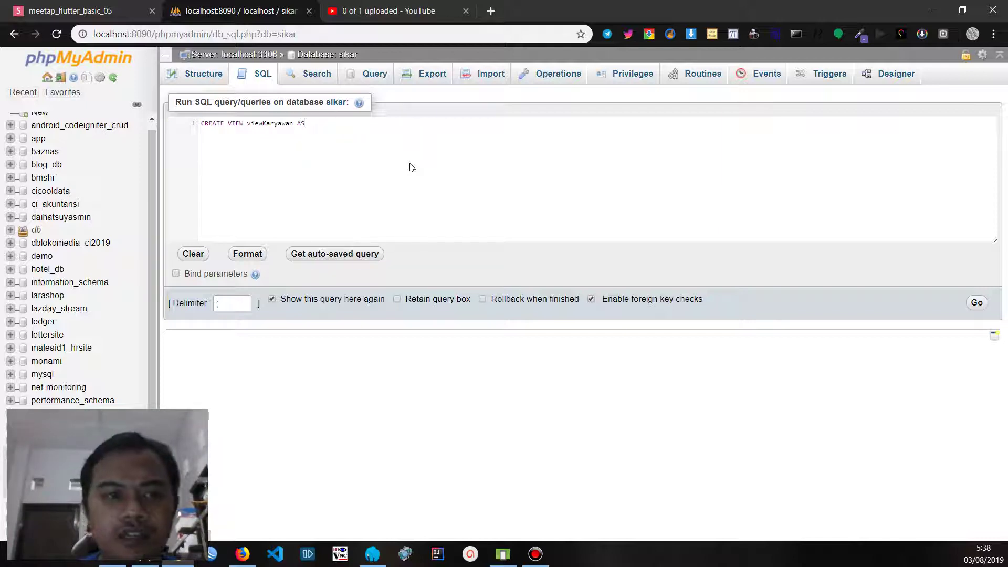
type("SELE")
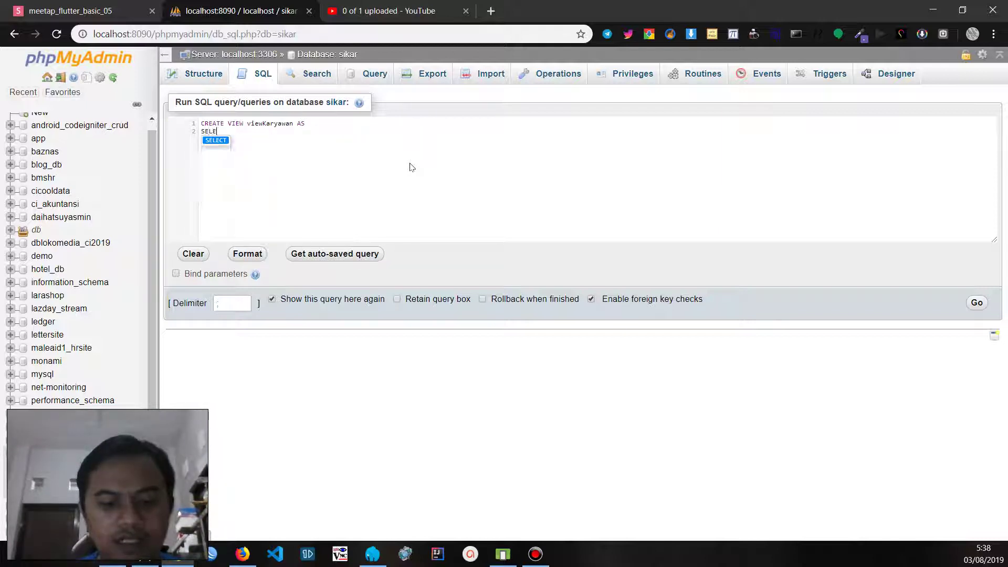
type("CT")
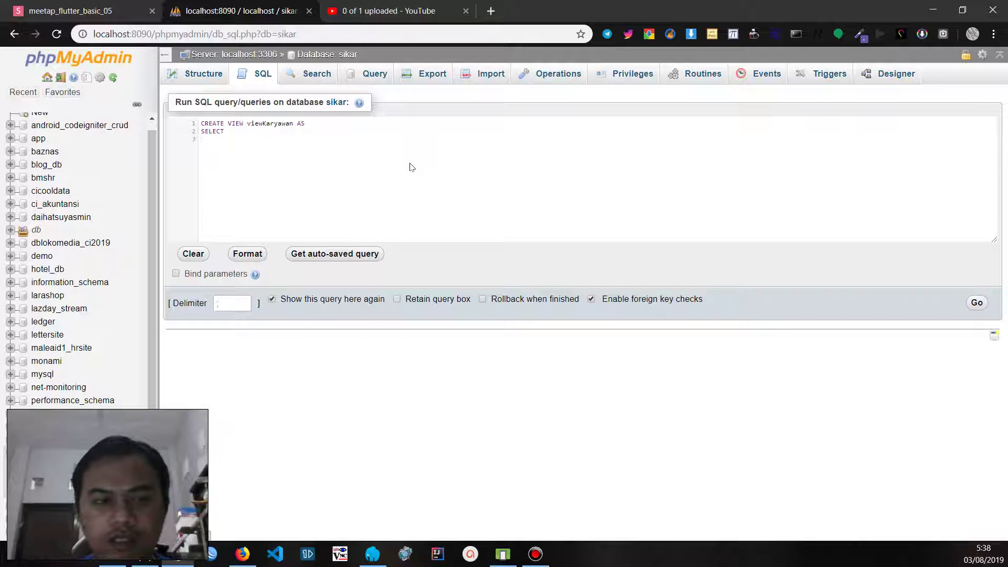
key("Return")
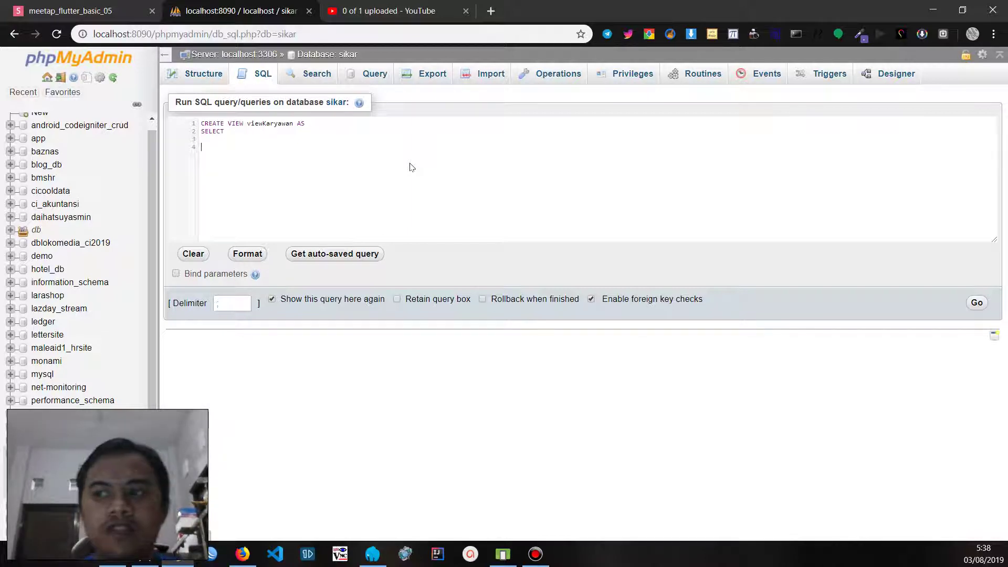
- Add FROM karyawan AS a INNER JOIN user AS b to the view query
type("FROM")
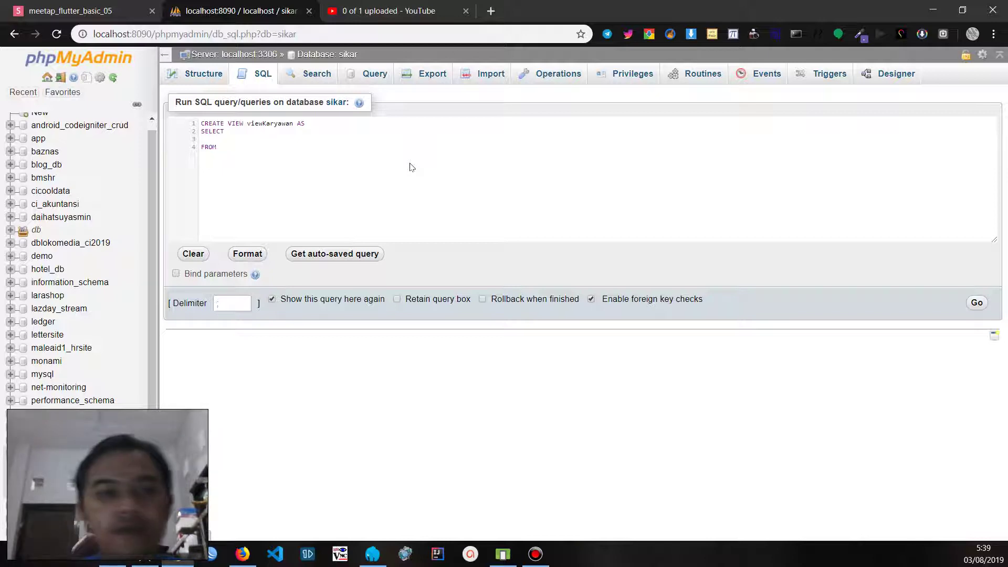
type(" karyawan AS a")
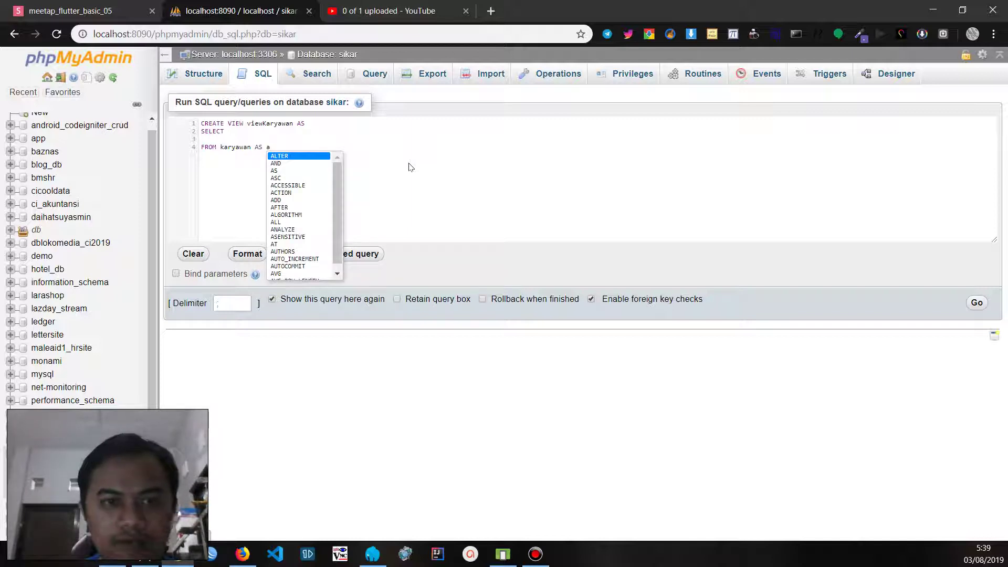
left_click(410, 167)
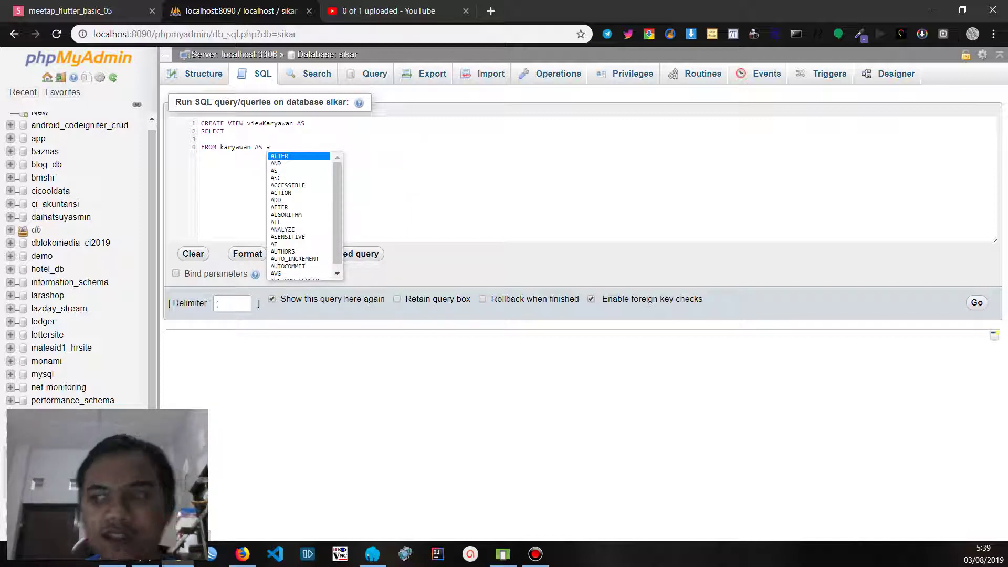
key("Return")
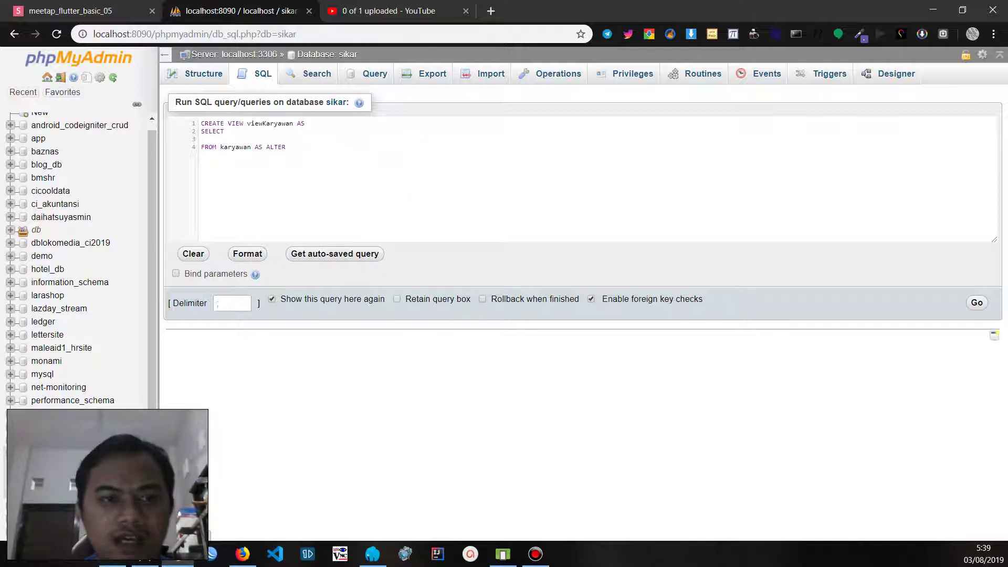
key("BackSpace")
key("BackSpace")
key("BackSpace")
type("an")
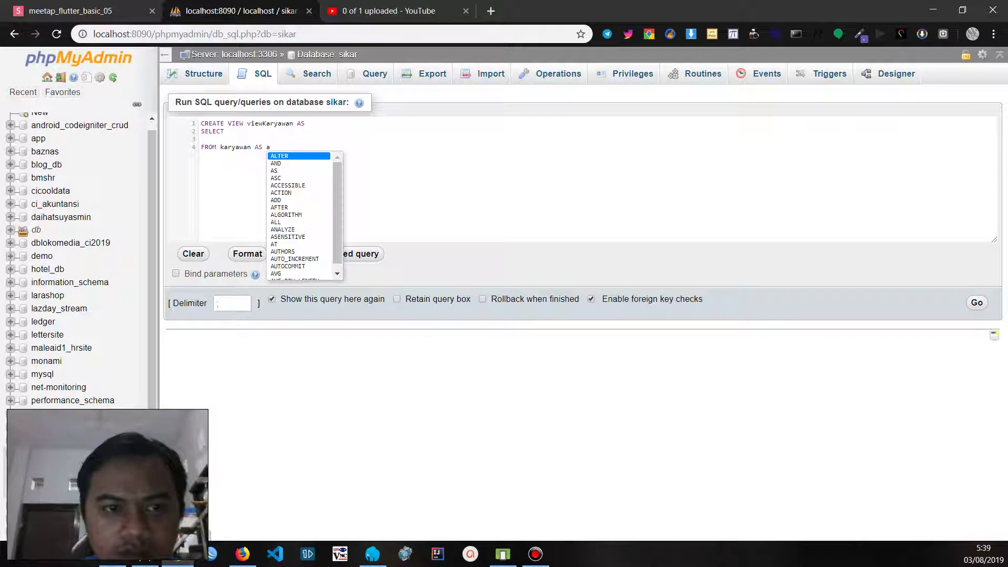
type(" AS a ")
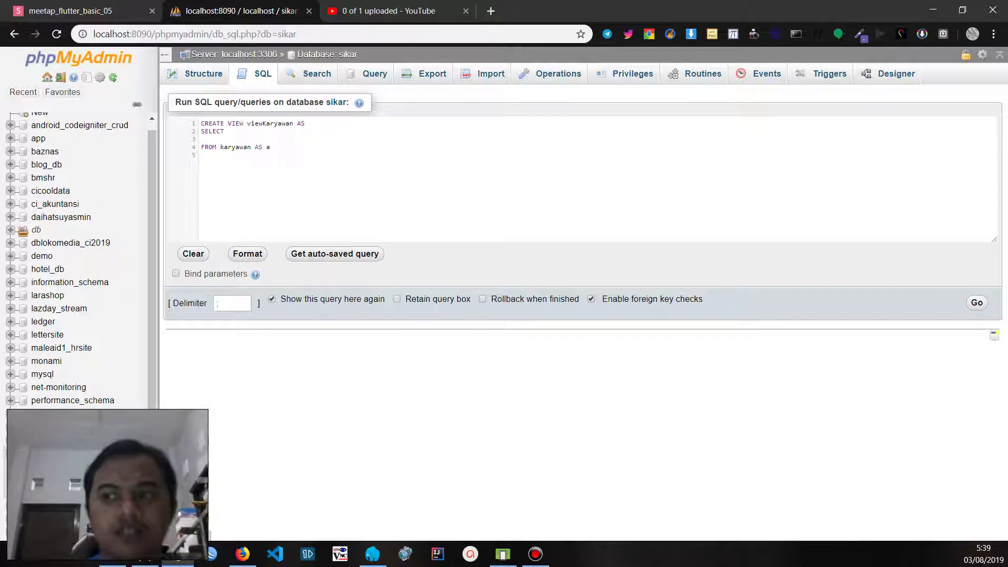
type("INNER JO")
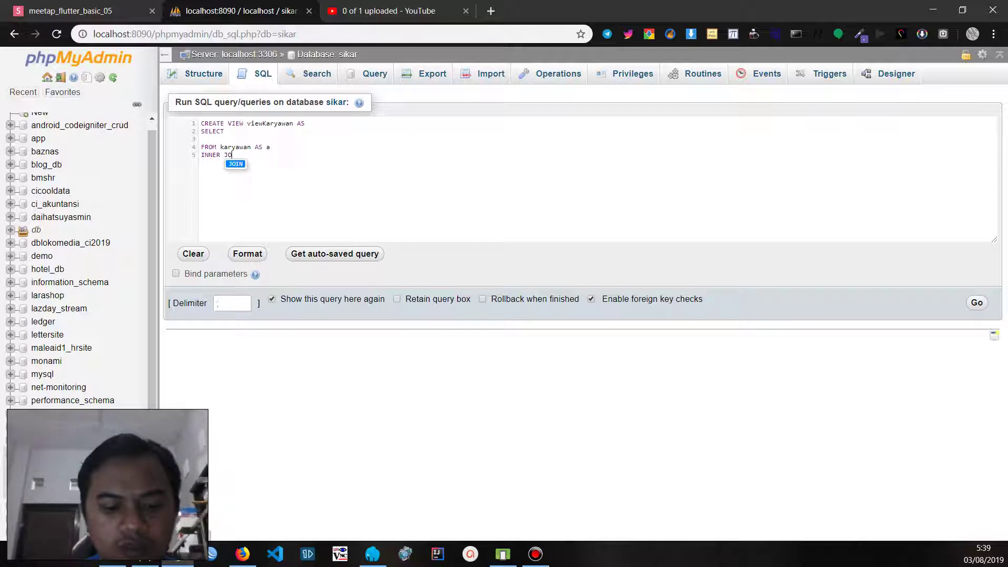
type("IN ")
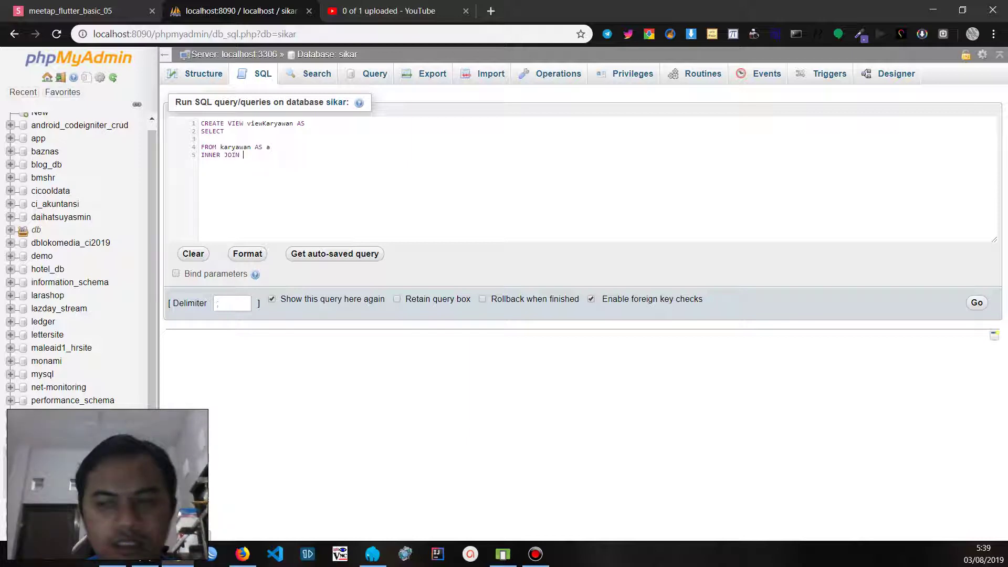
type("user ")
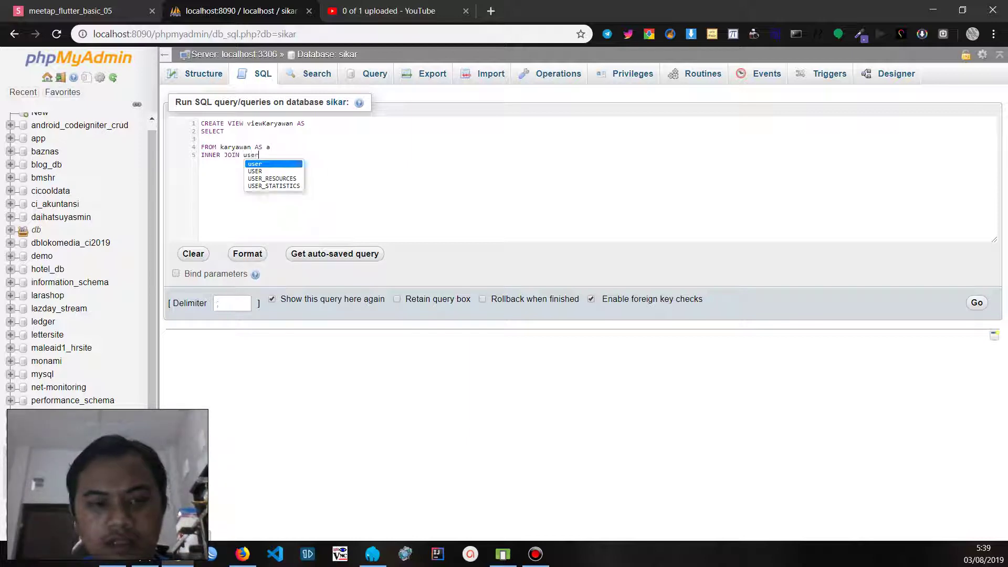
type("AS b")
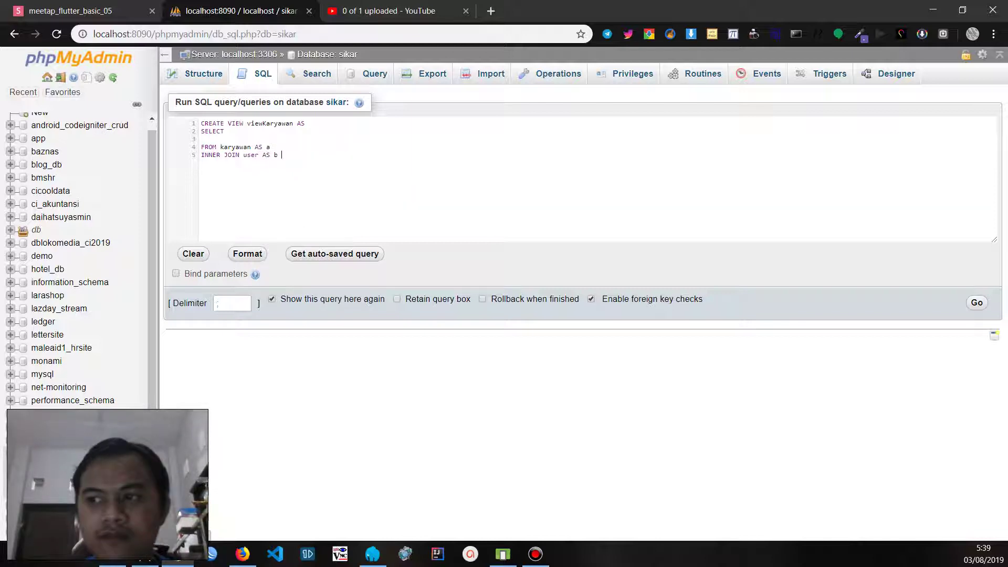
key("Return")
- Add the join condition ON a.karNik = b.userNik using column autocomplete
type("ON")
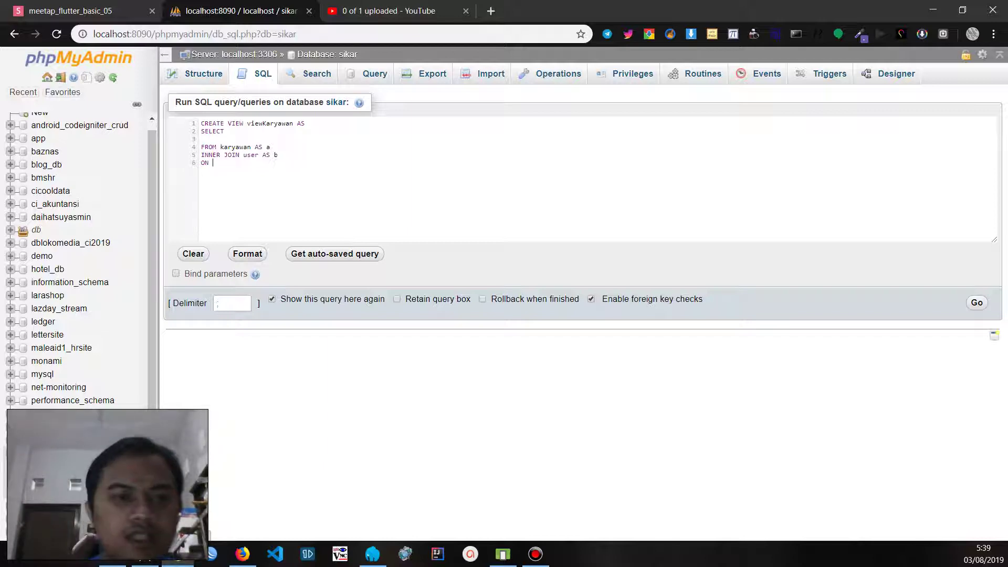
type("a.")
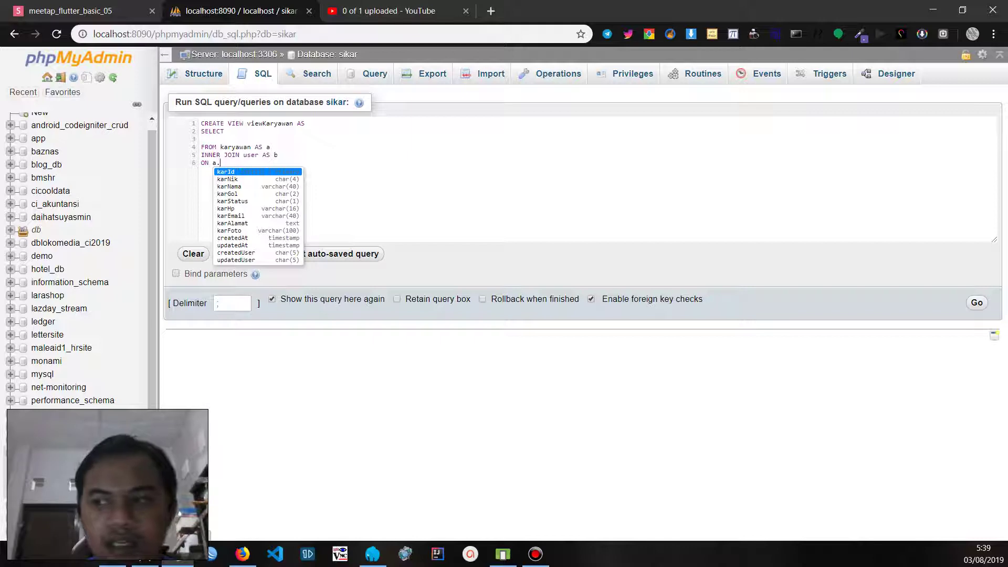
type("ka")
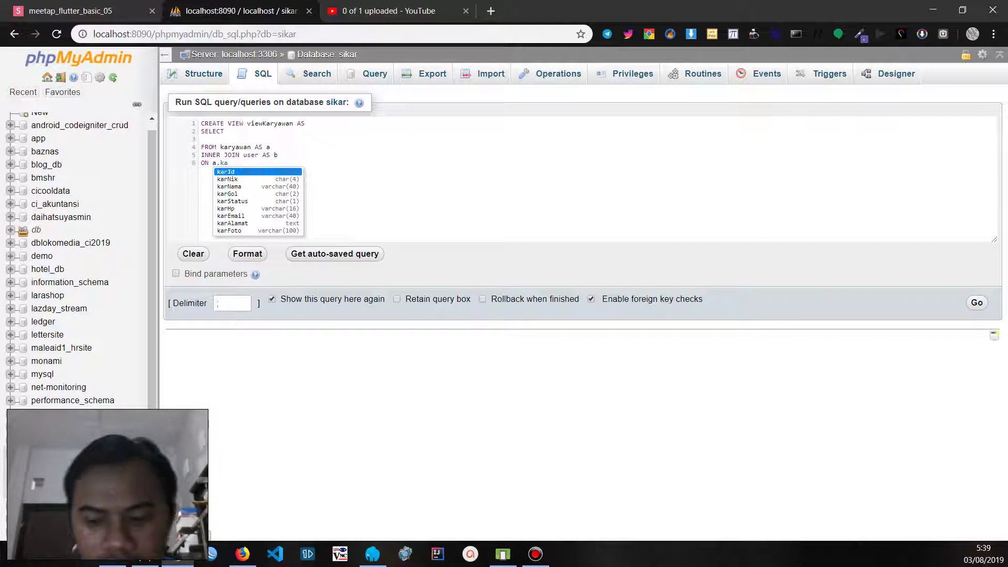
key("Down")
key("Return")
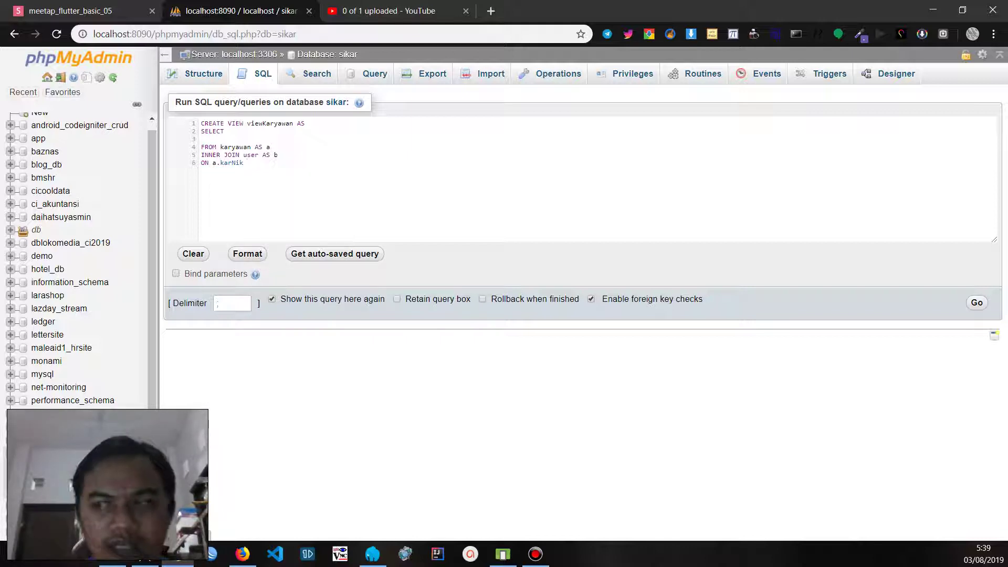
type(" = b")
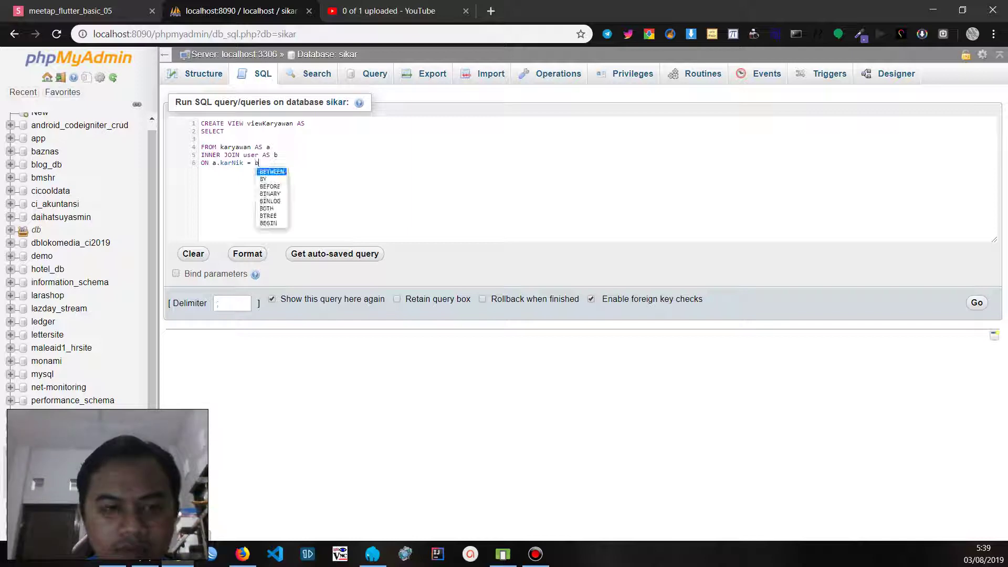
type(".")
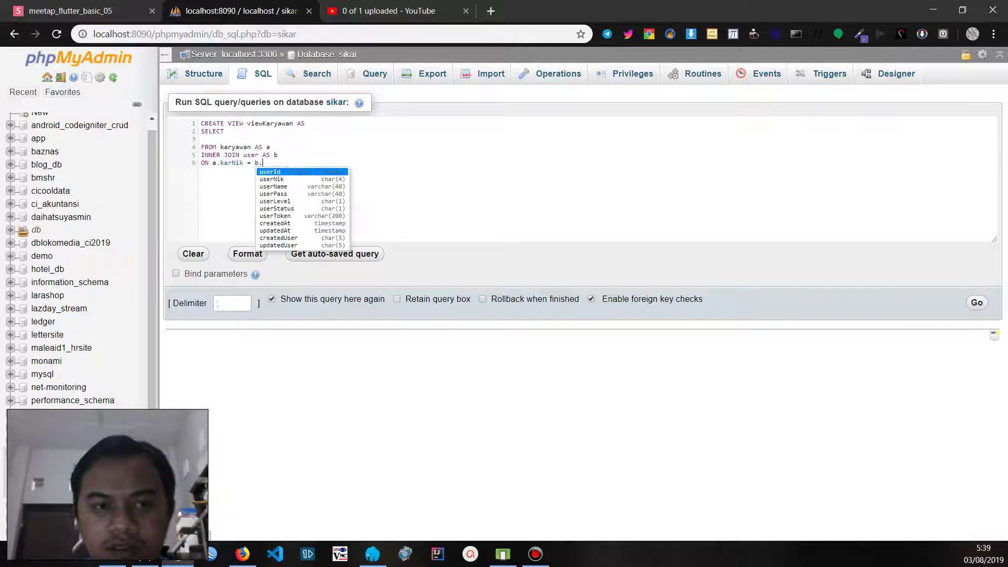
type("use")
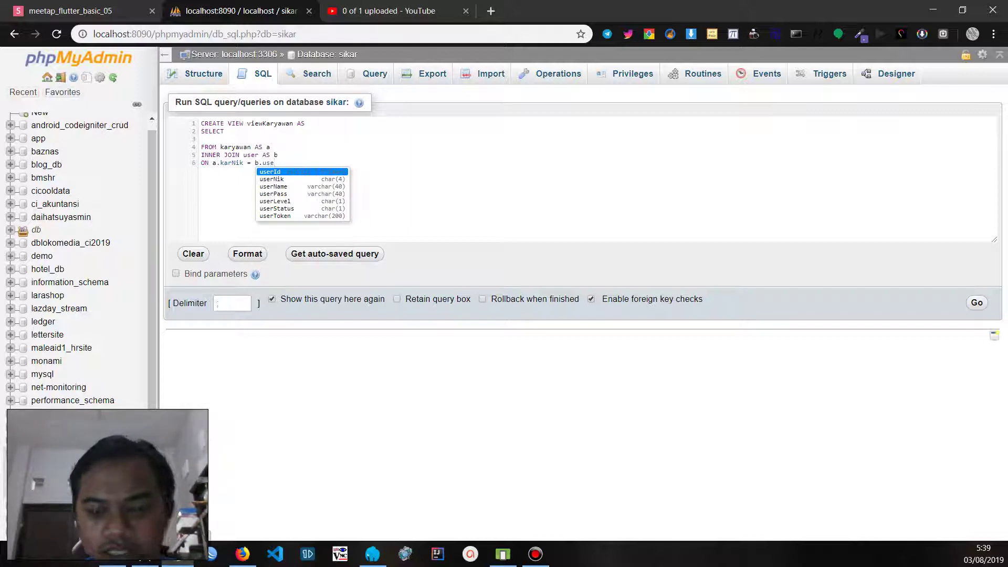
key("Down")
key("Return")
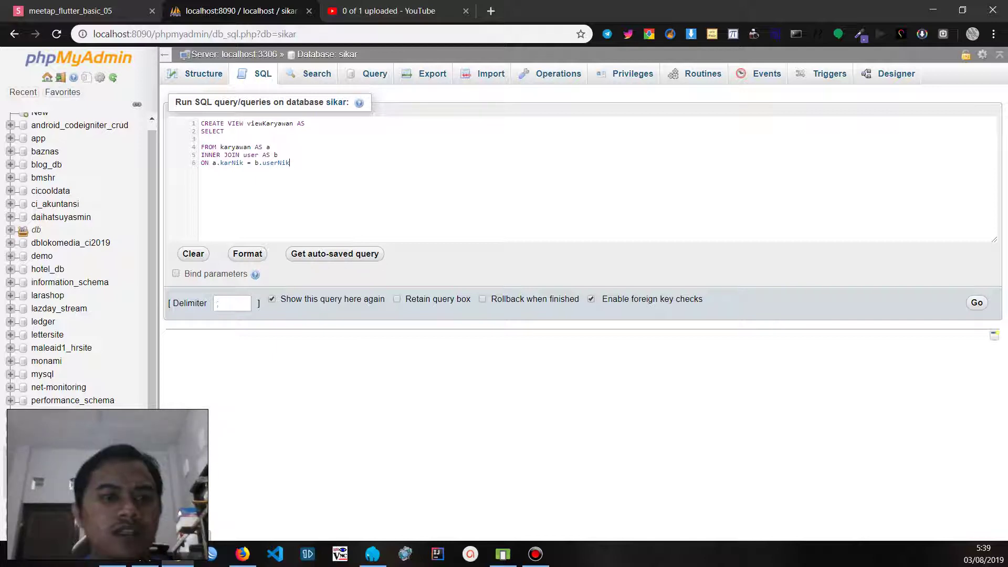
left_click_drag(201, 124, 305, 124)
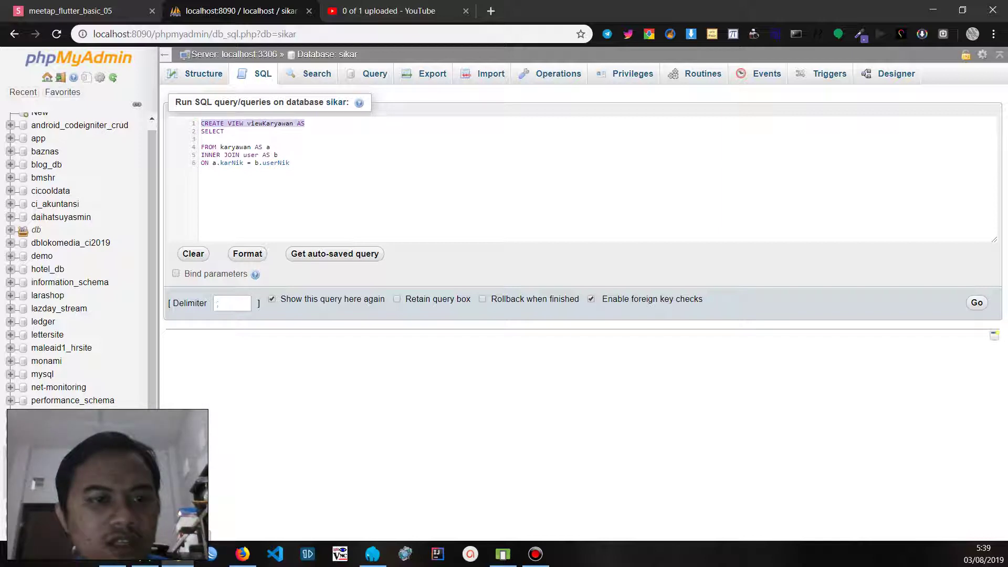
double_click(234, 147)
left_click(245, 155)
double_click(245, 155)
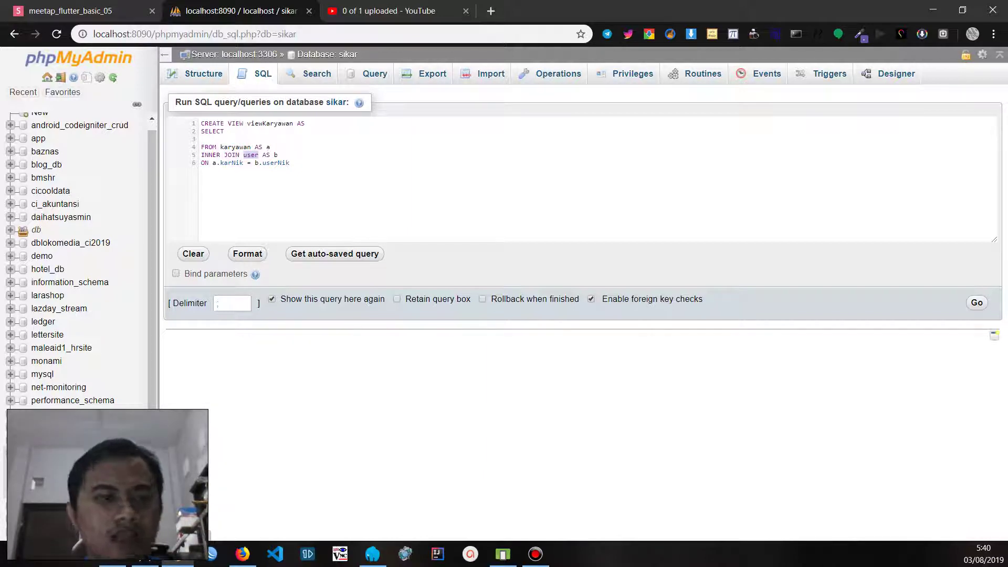
left_click(266, 147)
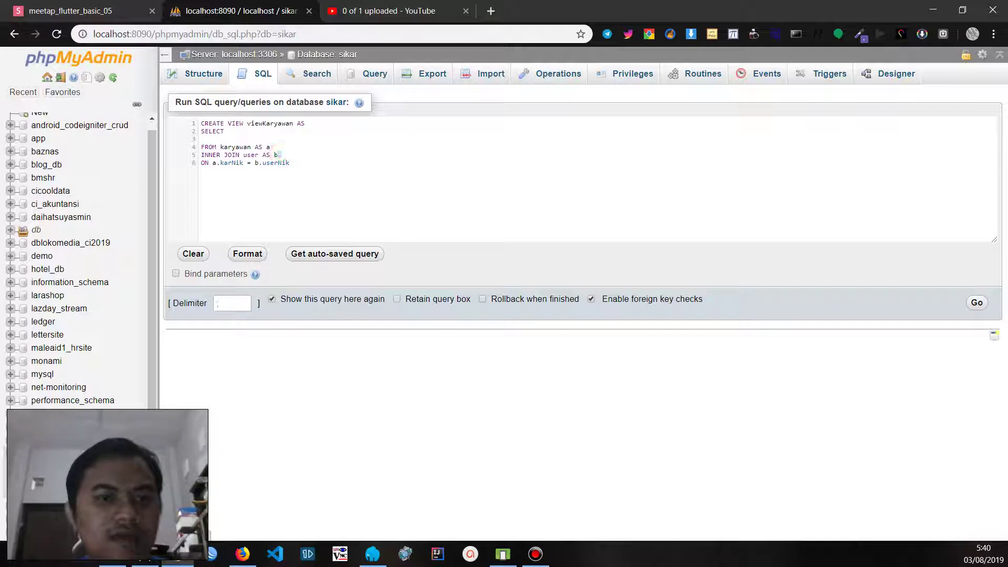
left_click(253, 188)
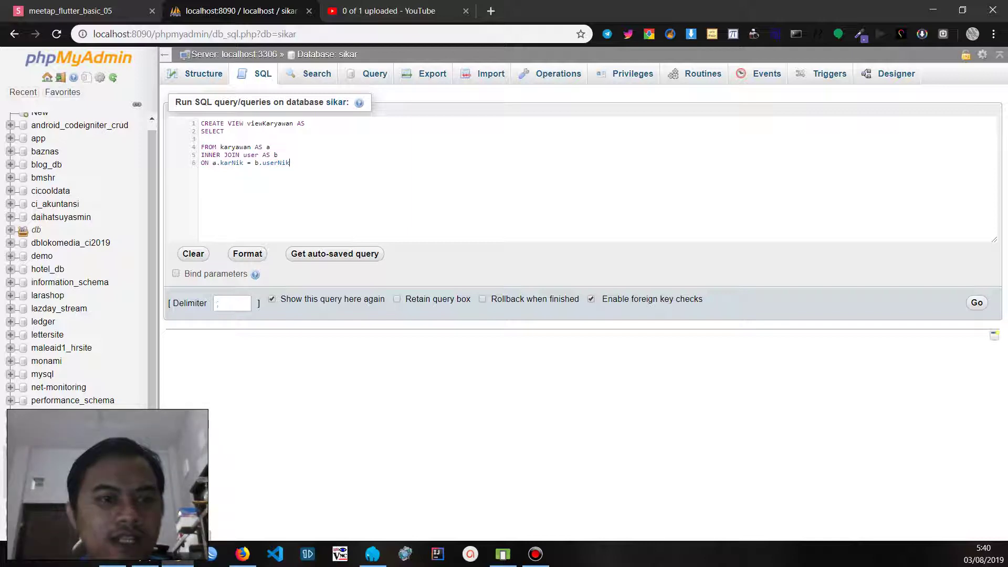
double_click(231, 162)
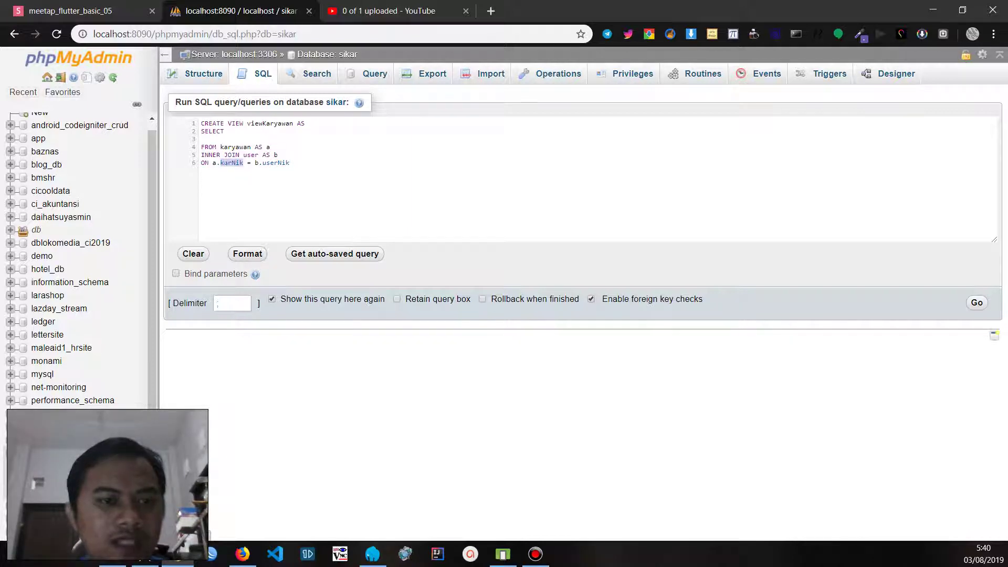
left_click(207, 139)
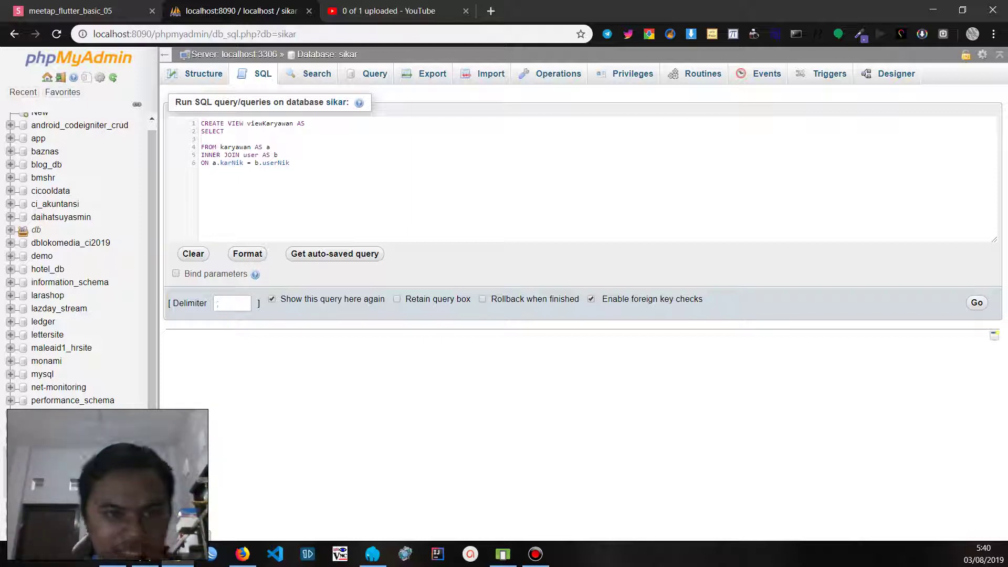
- Select a.karId, a.karNik, a.karNama, a.karGol, a.karStatus and a.karHp in the view query
type("a.")
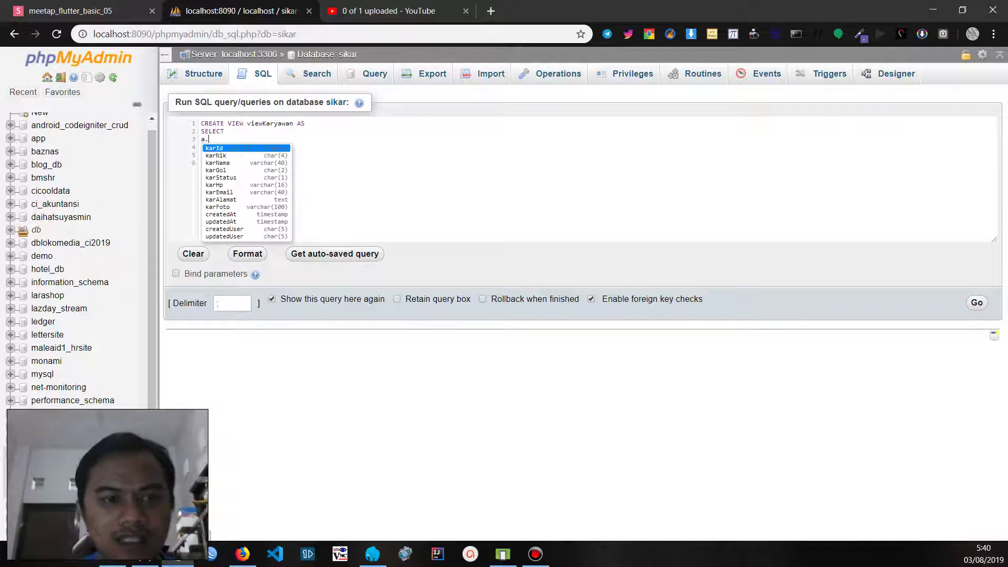
type("karId,")
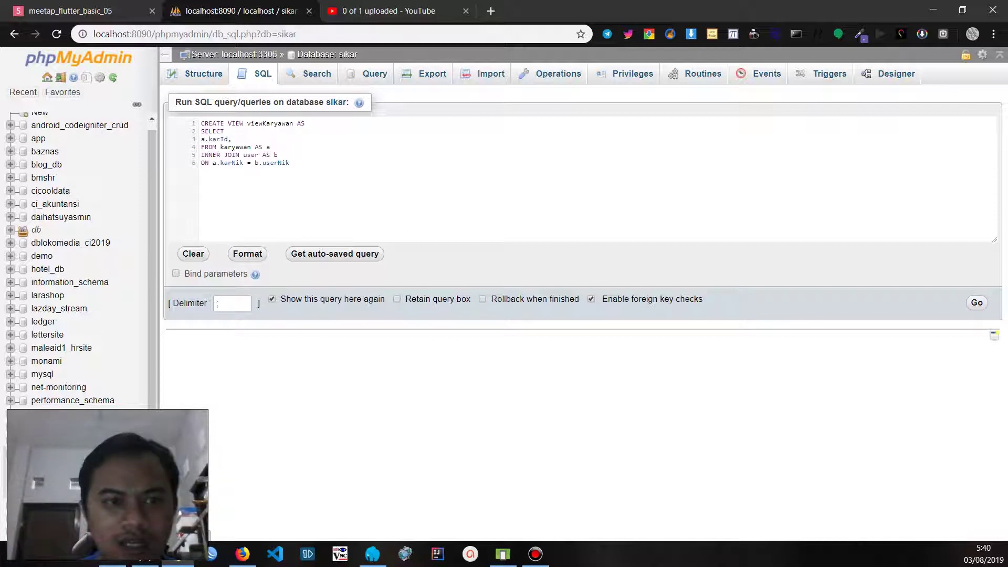
type("a.karNik,a.")
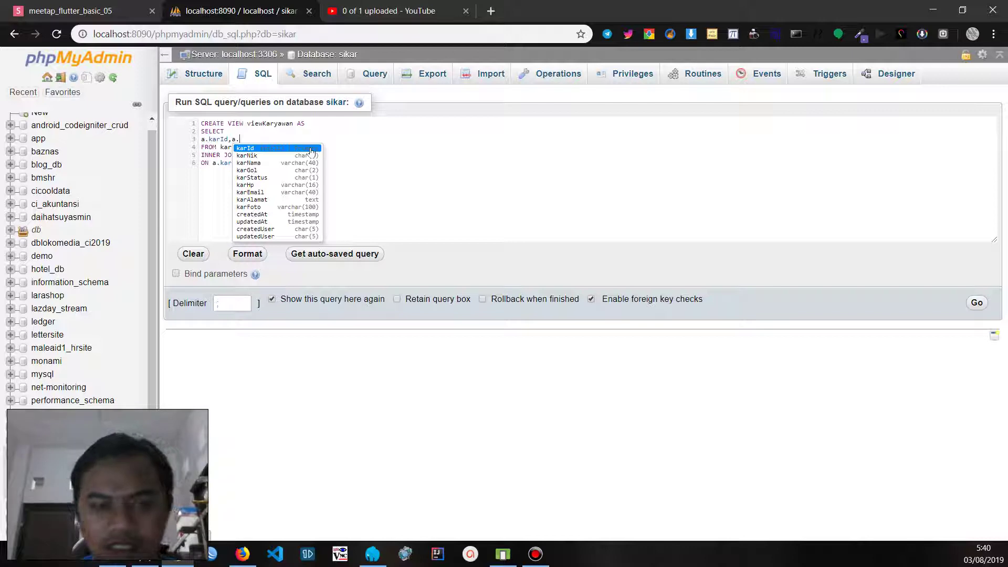
left_click(310, 156)
type("a.")
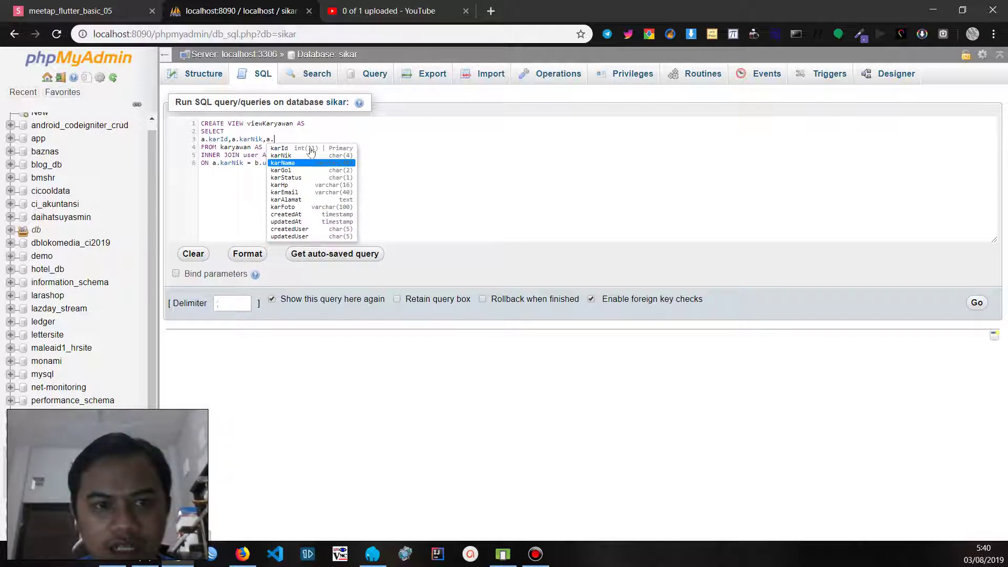
left_click(309, 163)
type("a.")
key("Down")
key("Down")
key("Down")
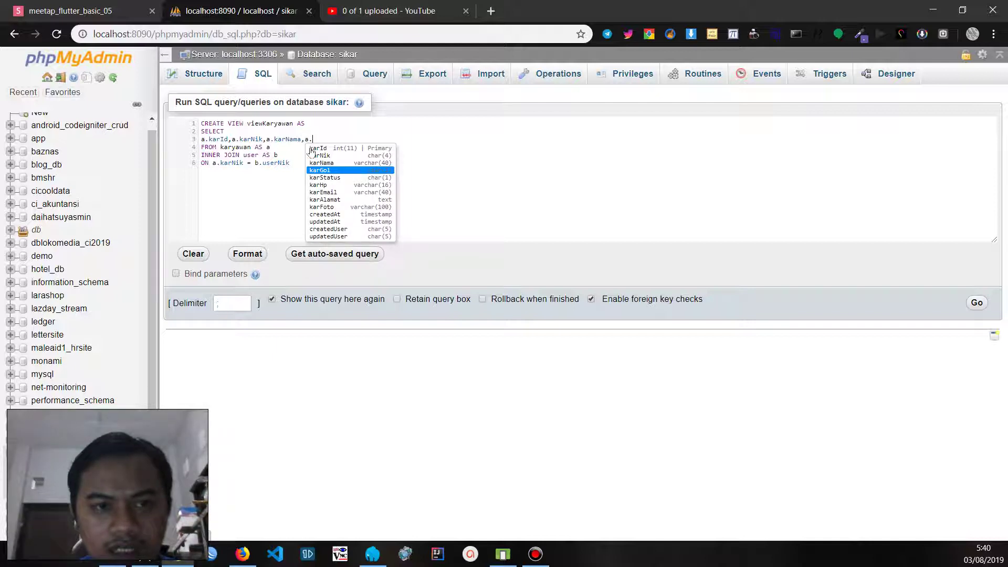
key("Return")
type("arGol,a")
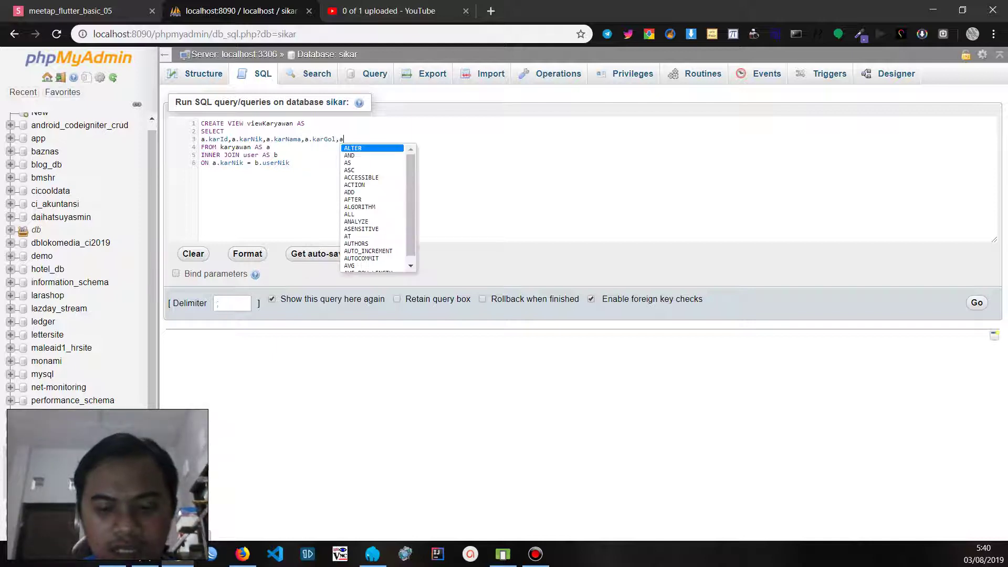
type(".")
key("Down")
key("Down")
key("Down")
key("Down")
key("Return")
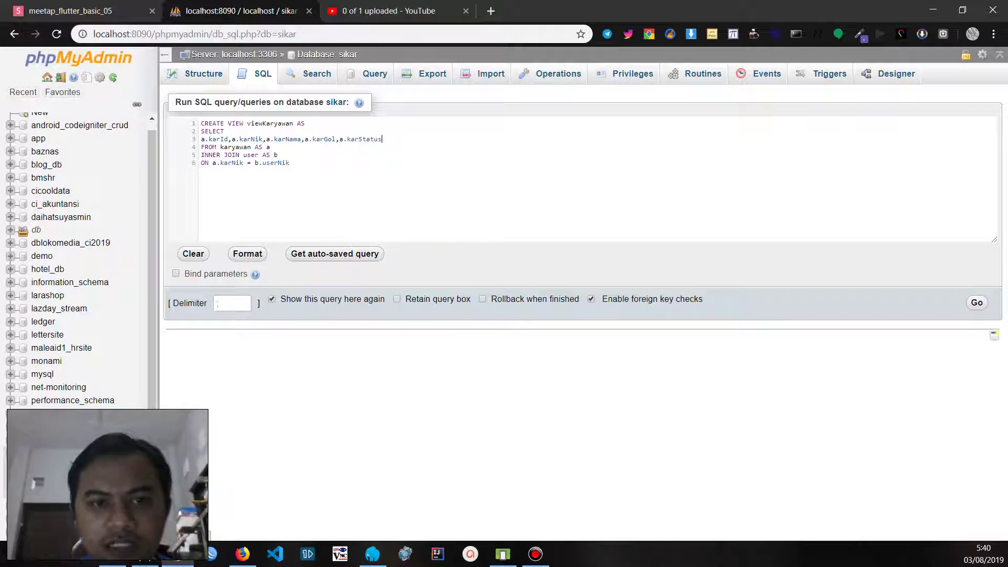
type(",a.")
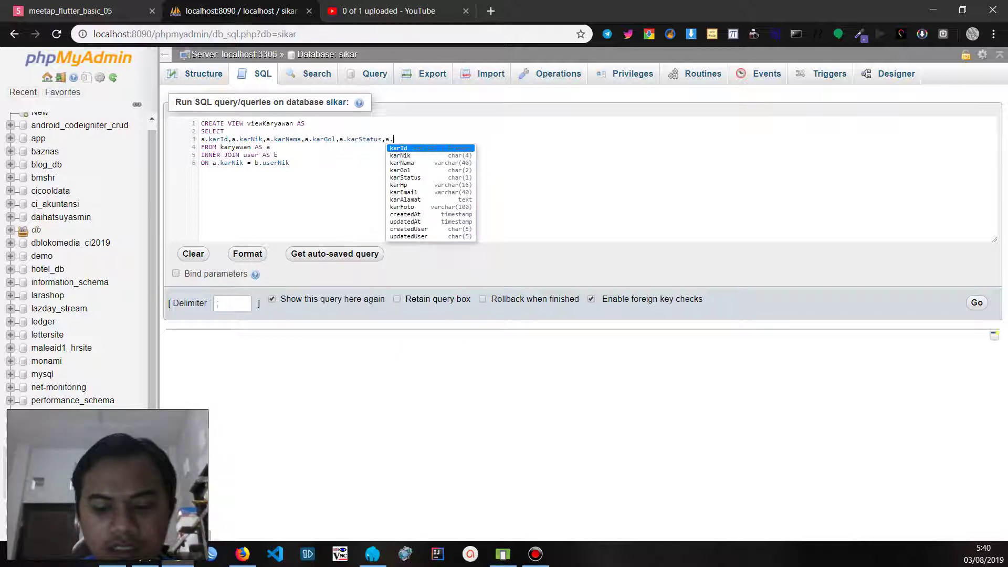
key("Down")
key("Down")
key("Down")
key("Down")
- Add a.karEmail, a.karAlamat and a.karFoto to the selected columns
key("Down")
key("Return")
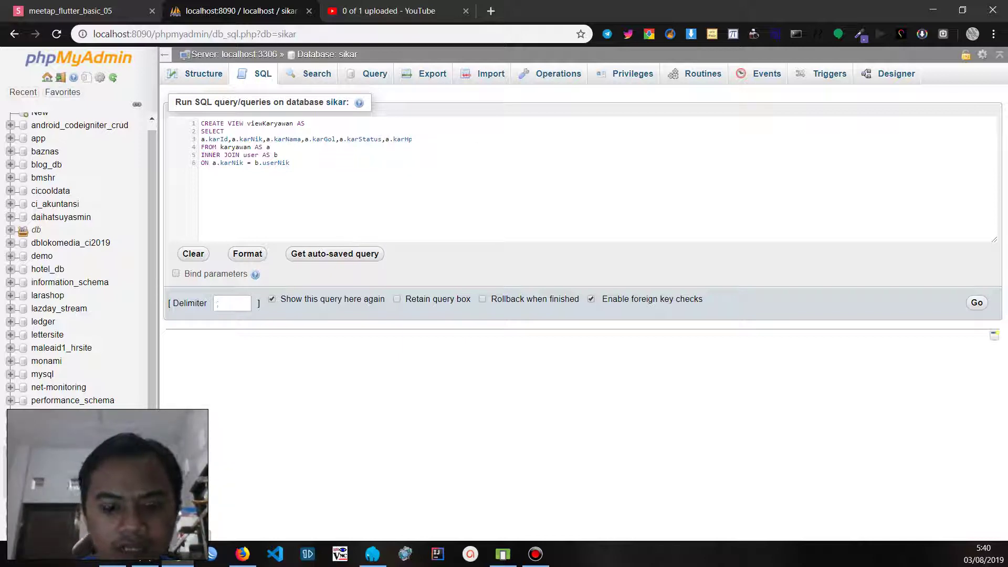
type(",a.")
key("Down")
key("Down")
key("Down")
key("Down")
key("Down")
key("Down")
key("Return")
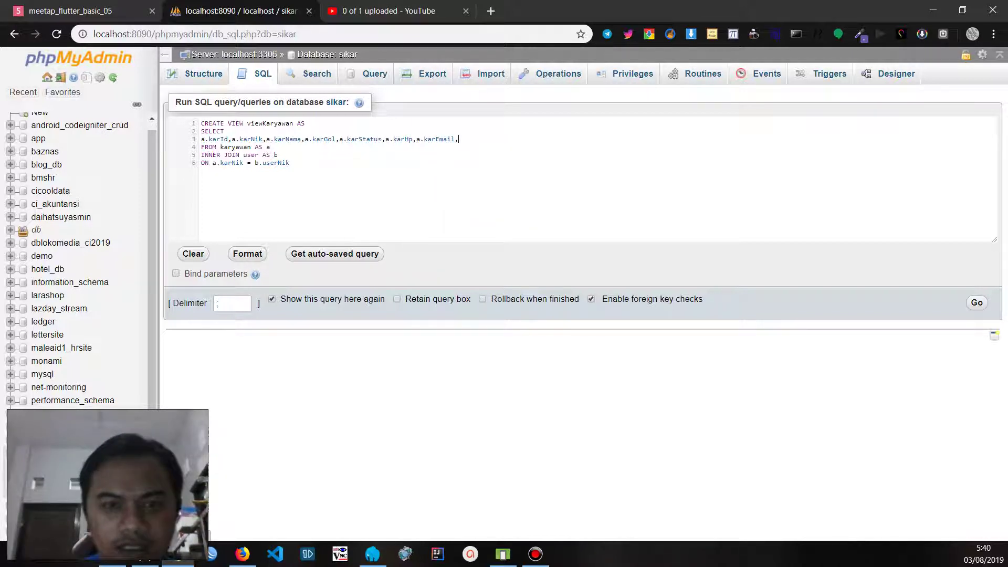
type("a.")
key("Down")
key("Down")
key("Down")
key("Down")
key("Down")
key("Down")
key("Down")
key("Return")
type("a.karAlamat,a")
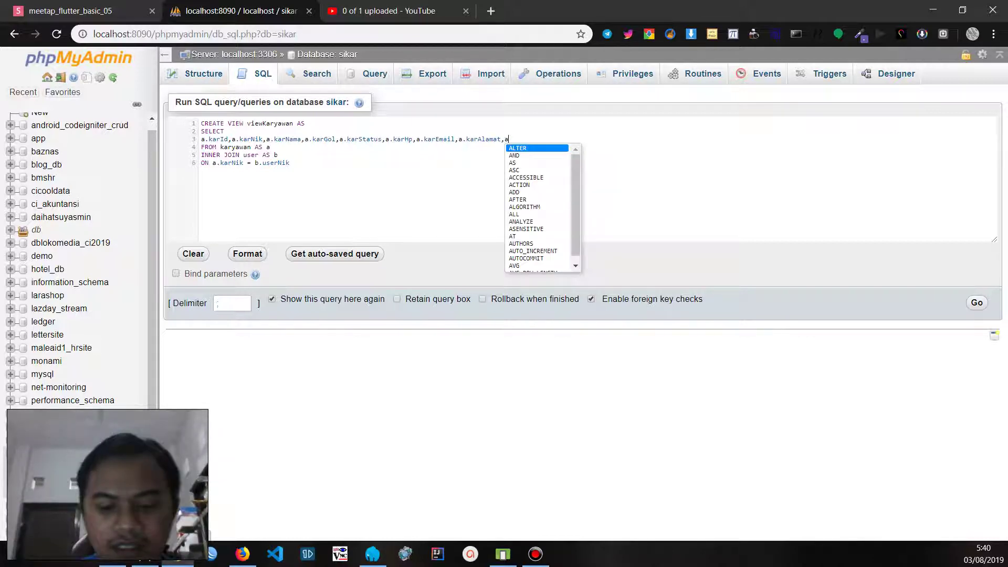
type(".")
key("Down")
key("Down")
key("Down")
key("Down")
key("Down")
key("Down")
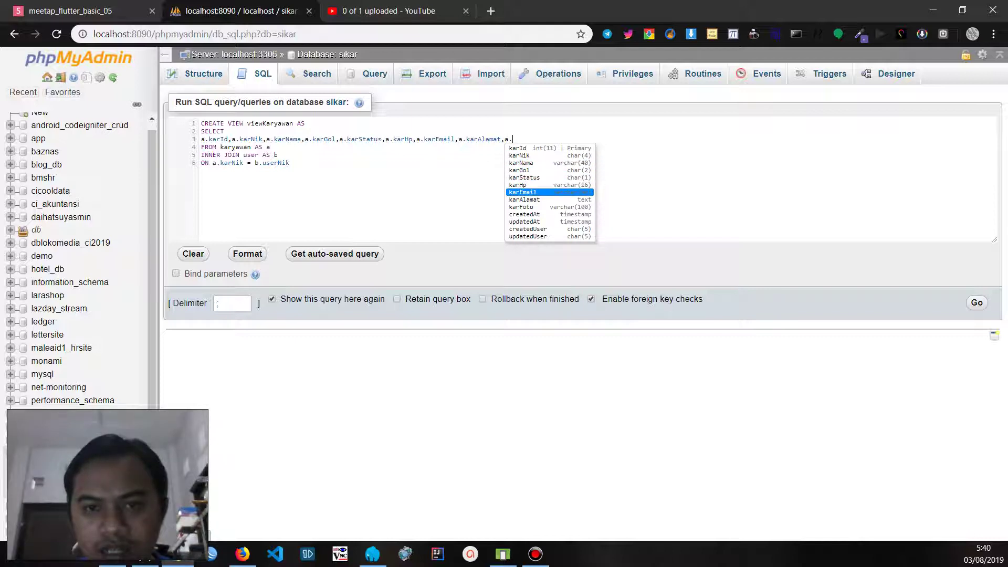
key("Down")
key("Down")
key("Return")
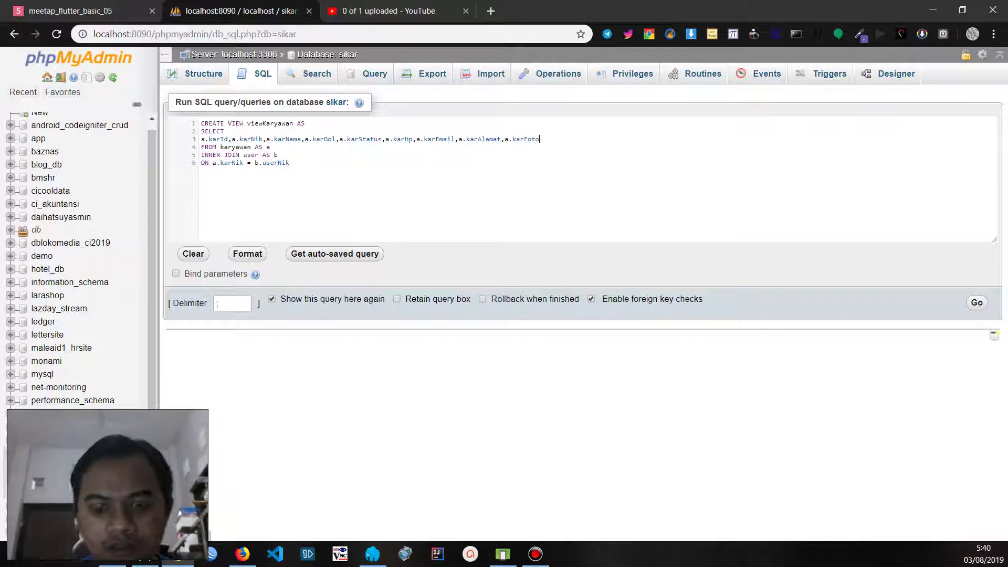
type(",a.")
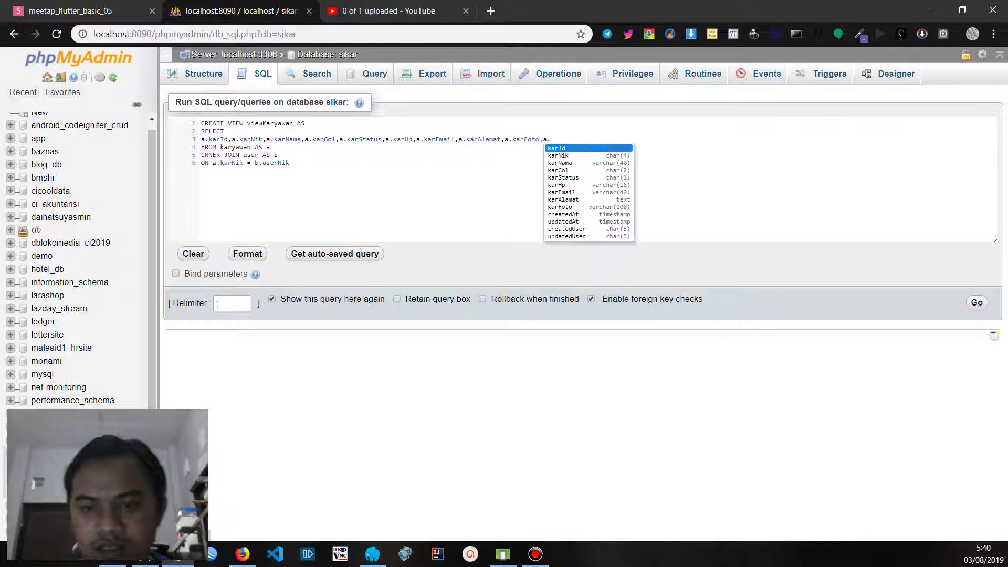
key("Down")
key("Down")
key("Down")
key("Down")
key("Down")
key("BackSpace")
key("BackSpace")
key("BackSpace")
key("Return")
- Add b.userId, b.userNik and b.userName to line 4 of the view query
type("b.")
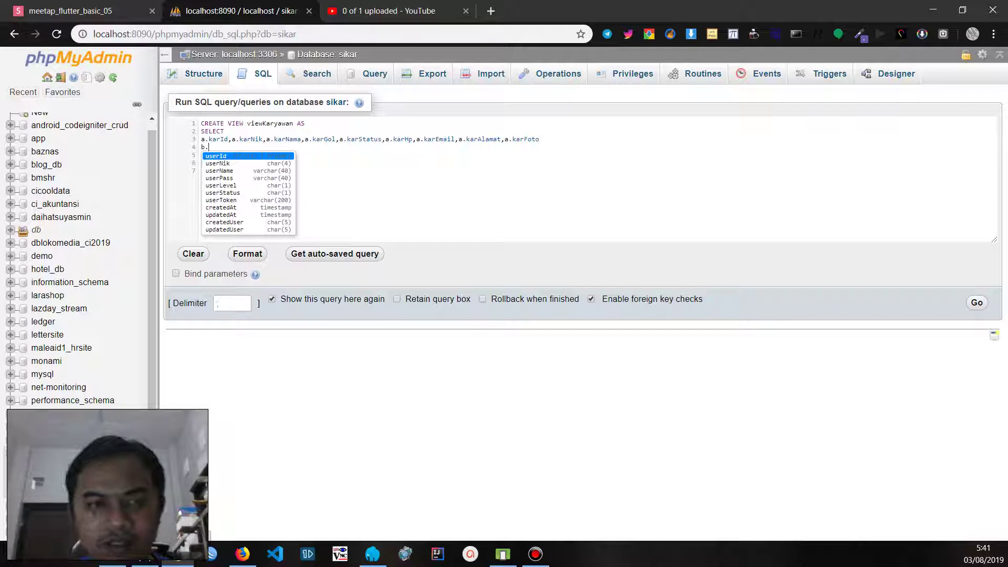
key("Return")
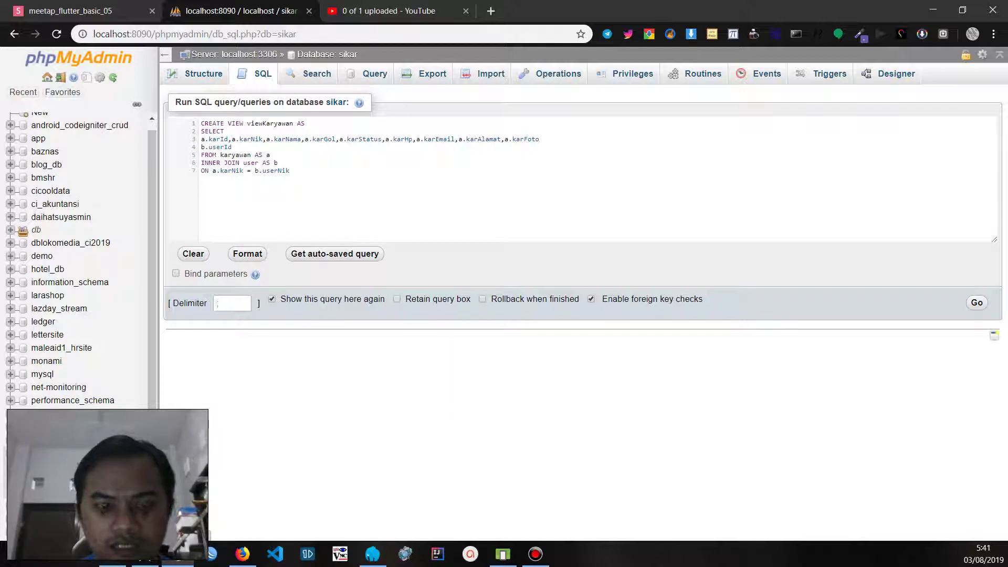
type(",b")
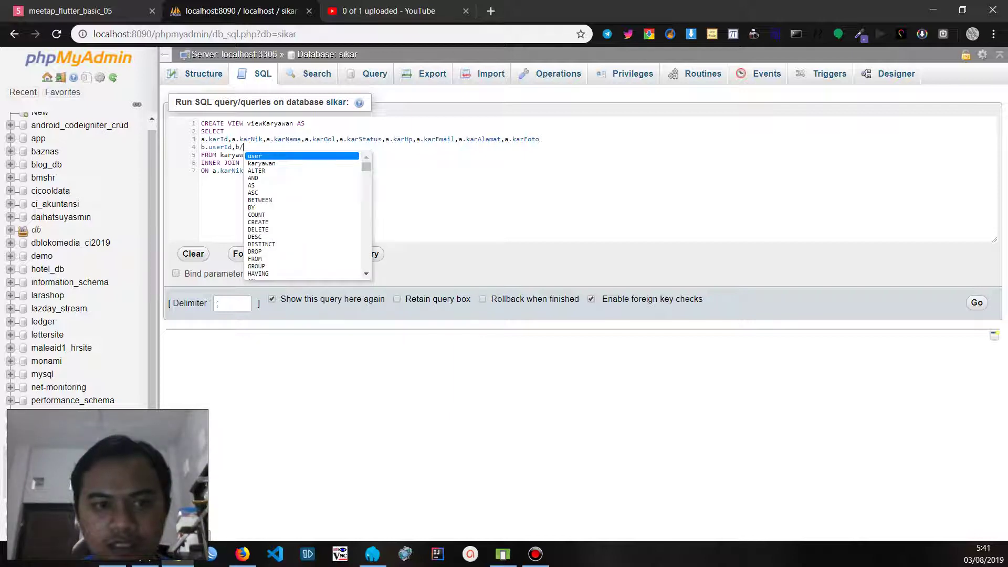
type(".")
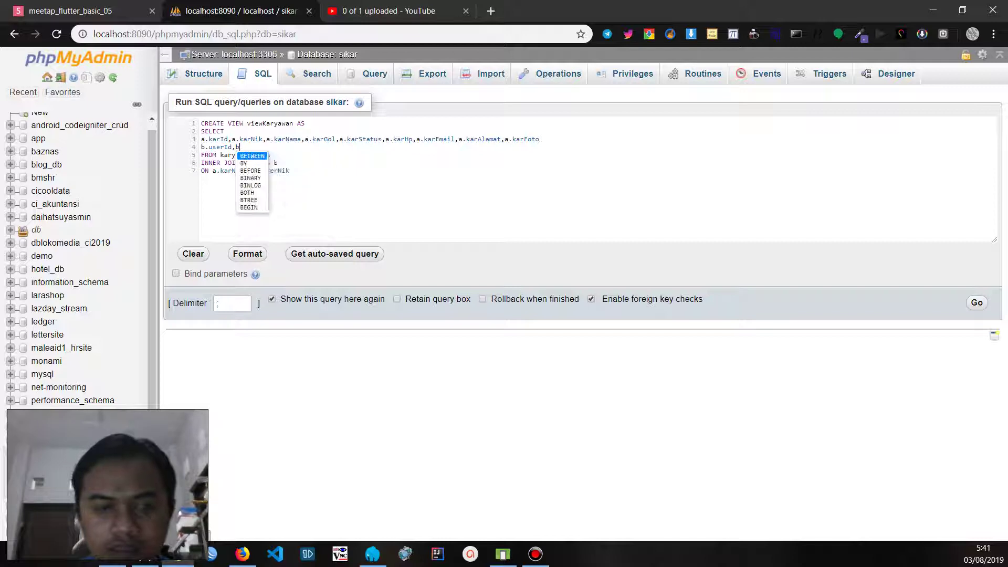
key("Down")
key("Return")
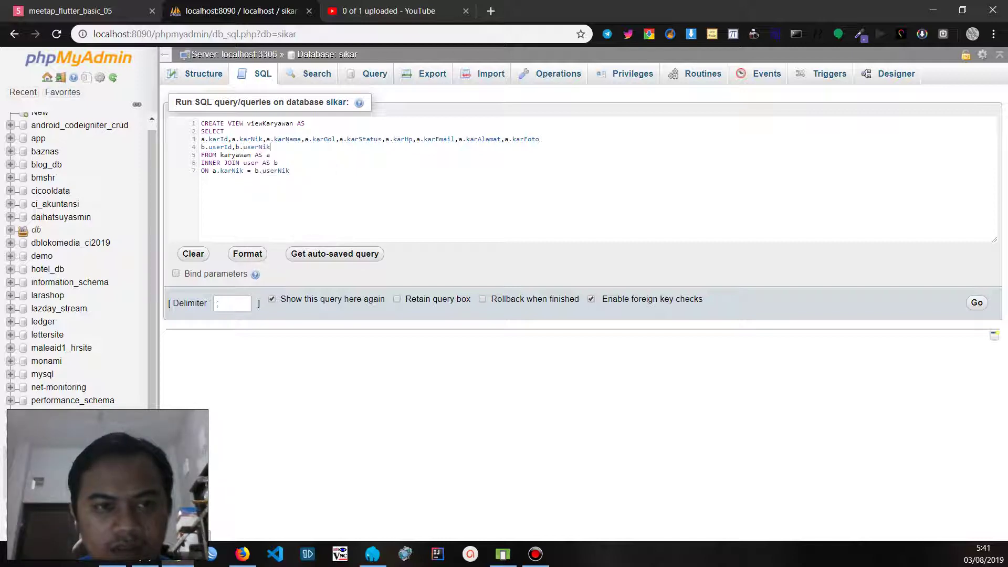
key("BackSpace")
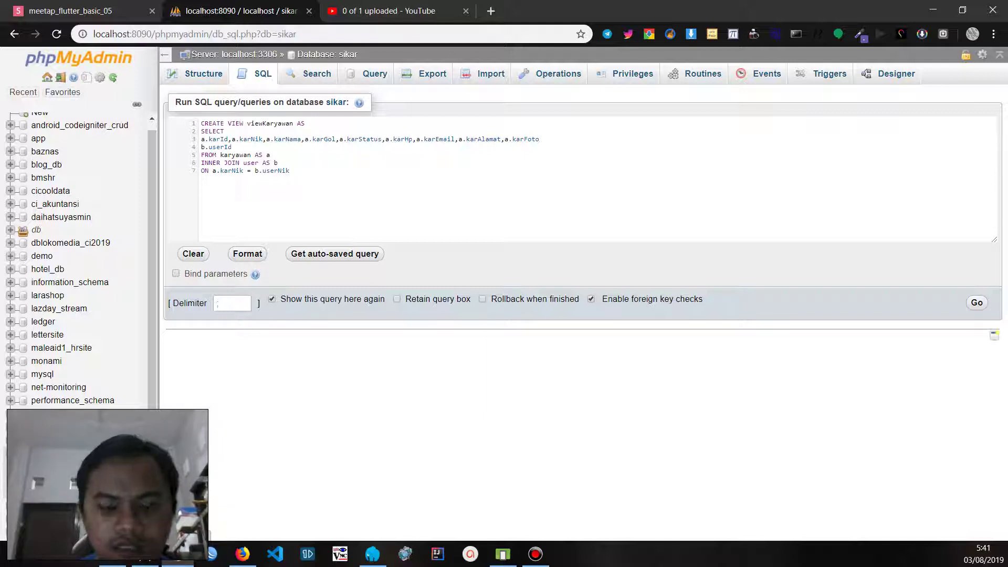
type(",b.")
key("Down")
key("Down")
key("Up")
key("Down")
key("Return")
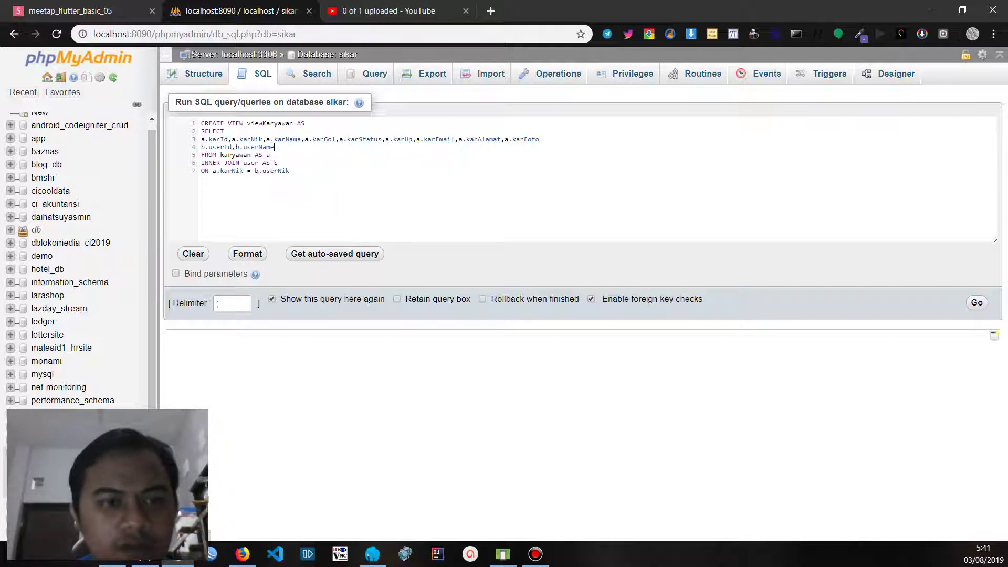
- Append b.userPass, b.userLevel, b.userStatus and b.userToken to the column list
type(",b/")
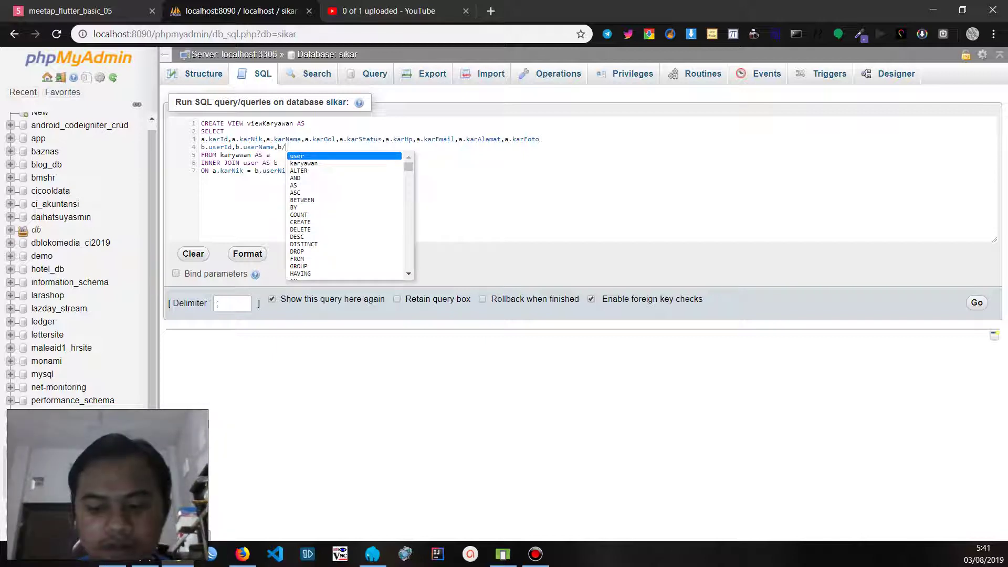
key("BackSpace")
type(".")
key("Down")
key("Down")
key("Down")
key("Return")
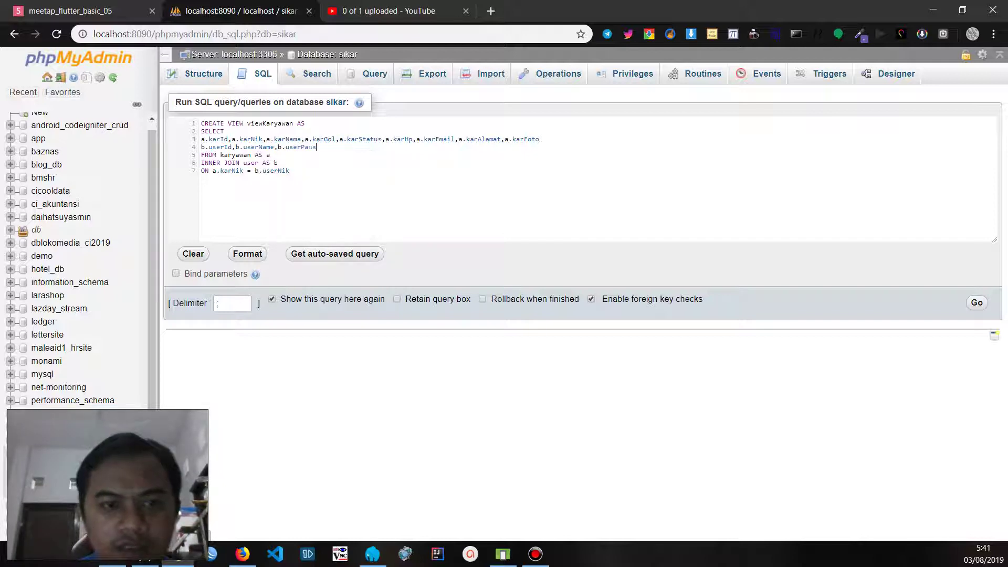
type(",b.")
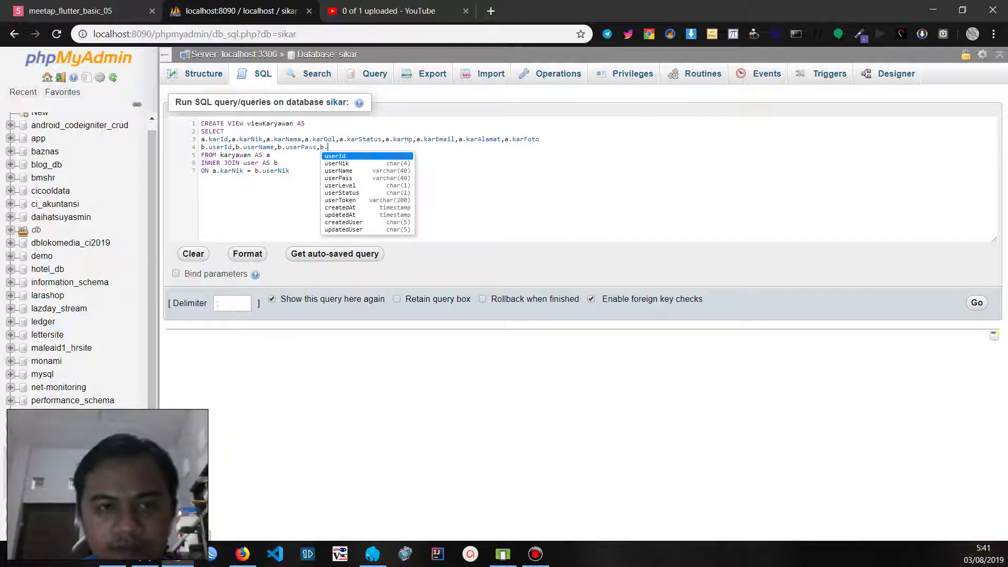
key("Down")
key("Down")
key("Down")
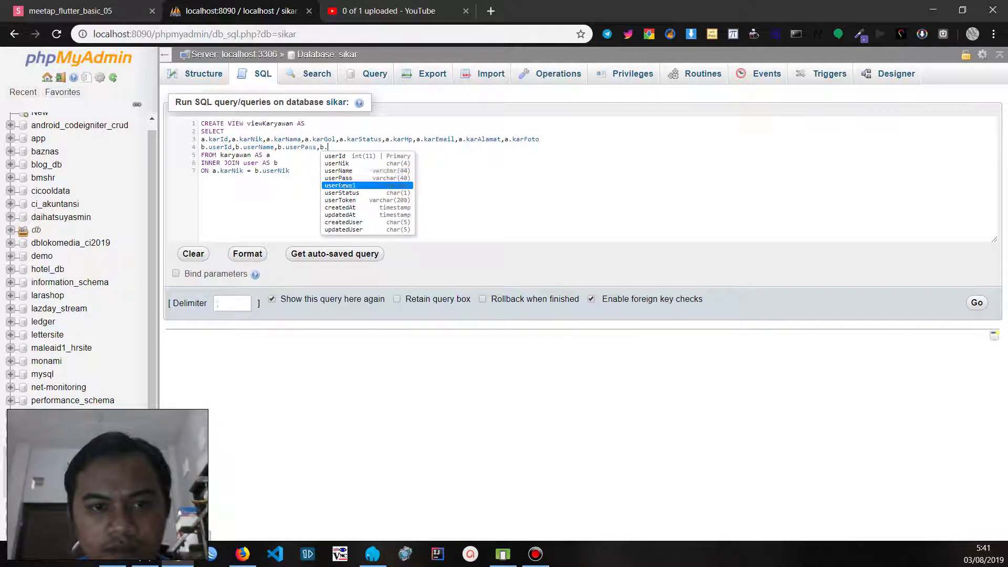
key("Return")
type(",b.")
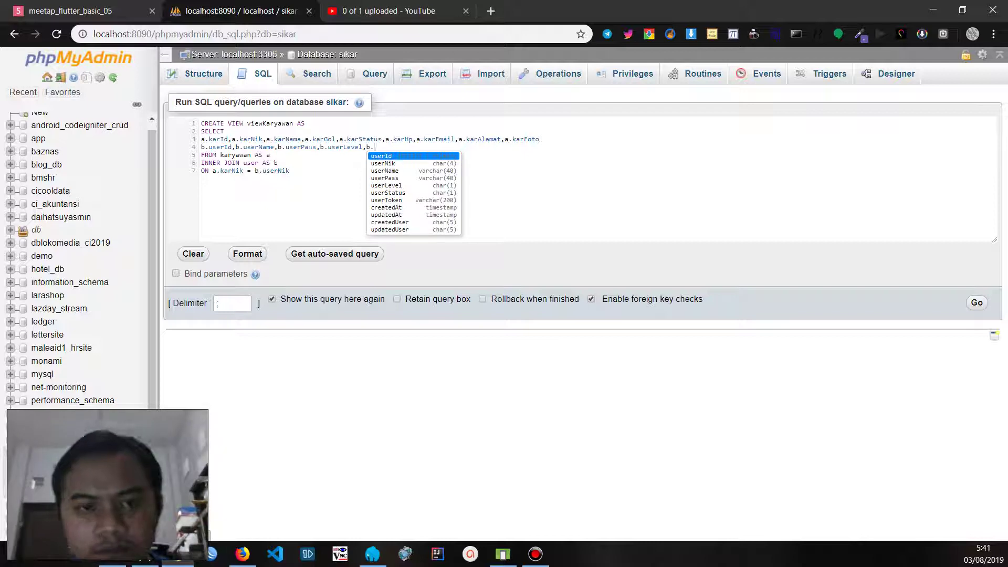
key("Down")
key("Down")
key("Down")
key("Down")
key("Down")
key("Return")
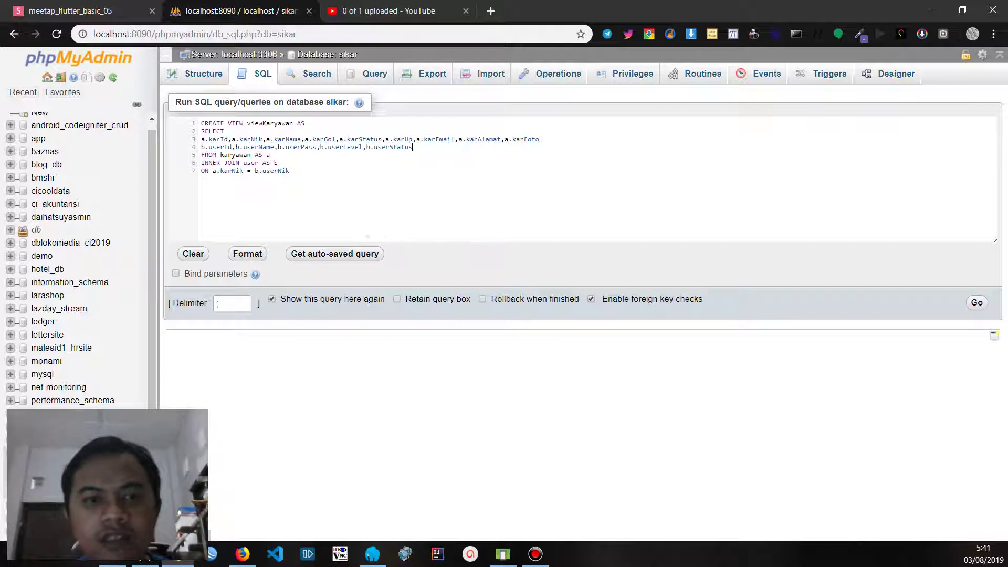
type(",b.")
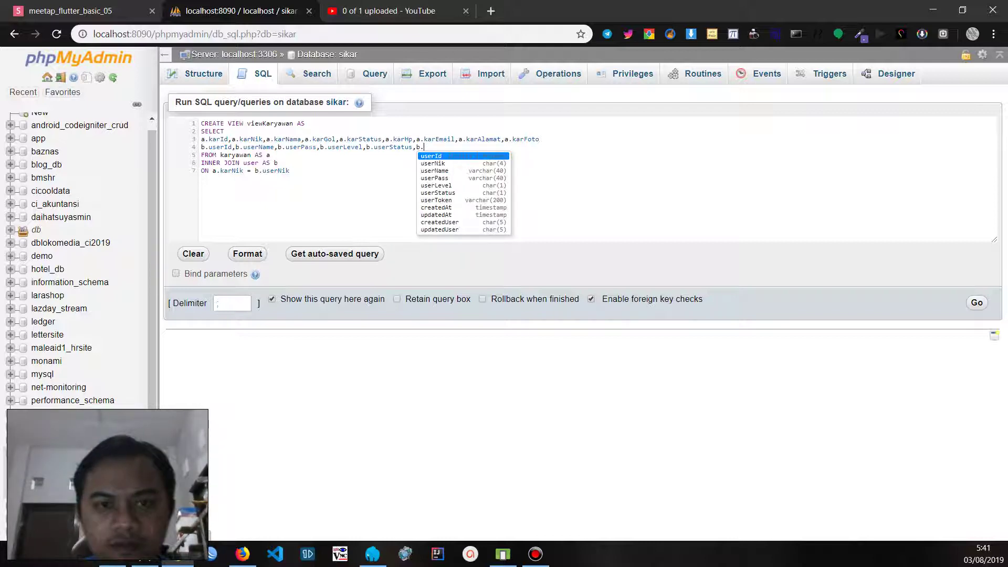
key("Down")
key("Down")
key("Down")
key("Down")
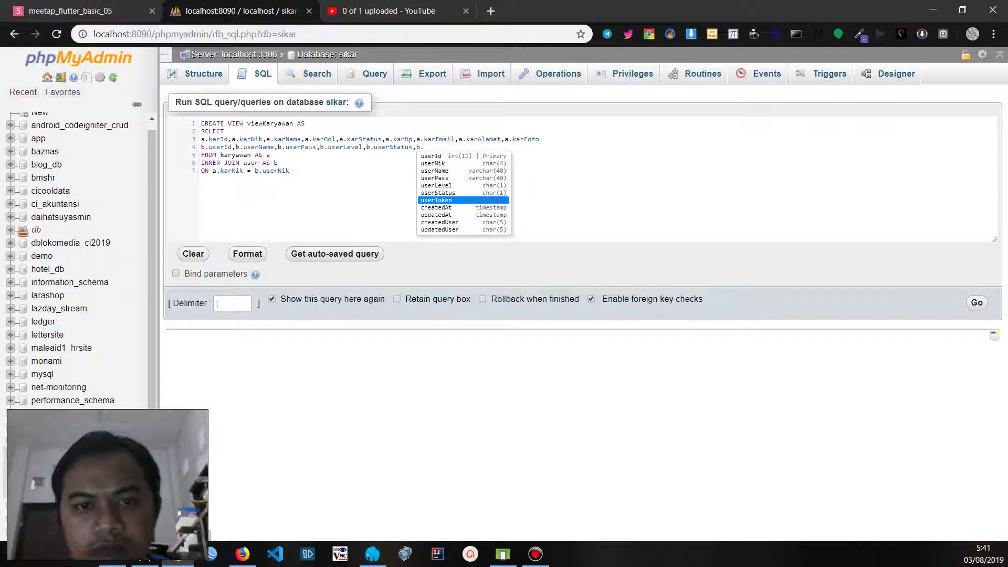
key("Return")
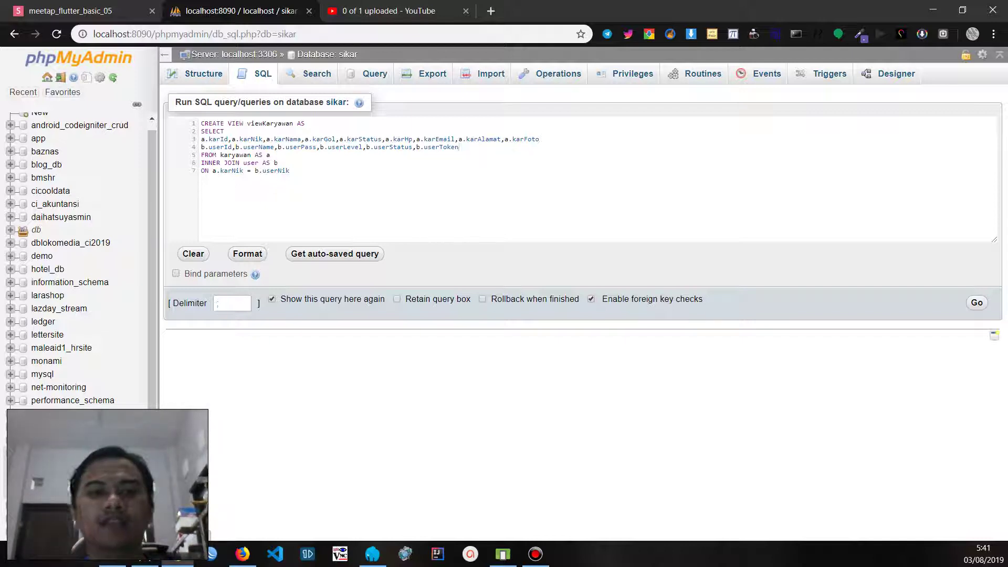
- Review the complete CREATE VIEW query and run it
left_click_drag(322, 173, 201, 122)
left_click(316, 203)
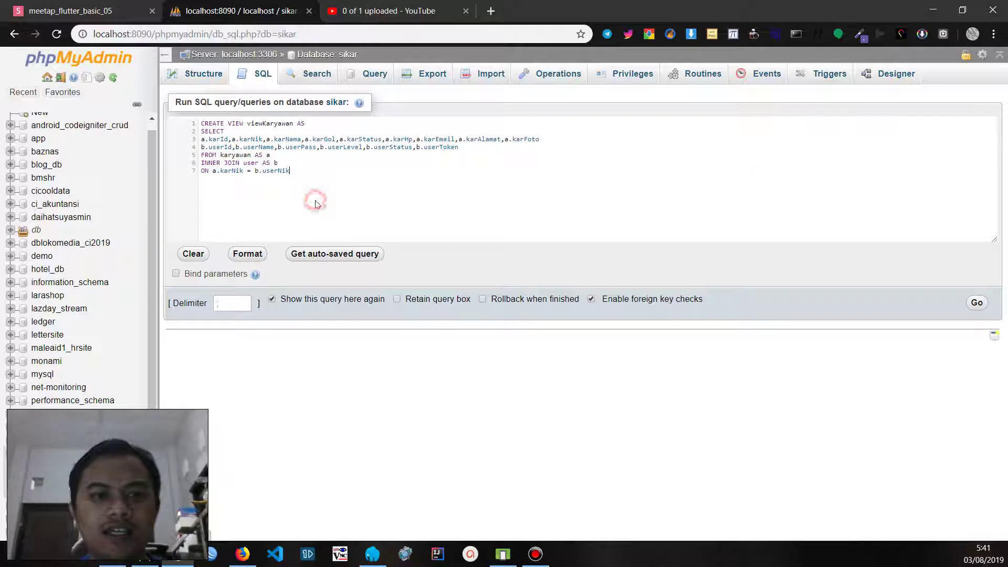
left_click(974, 305)
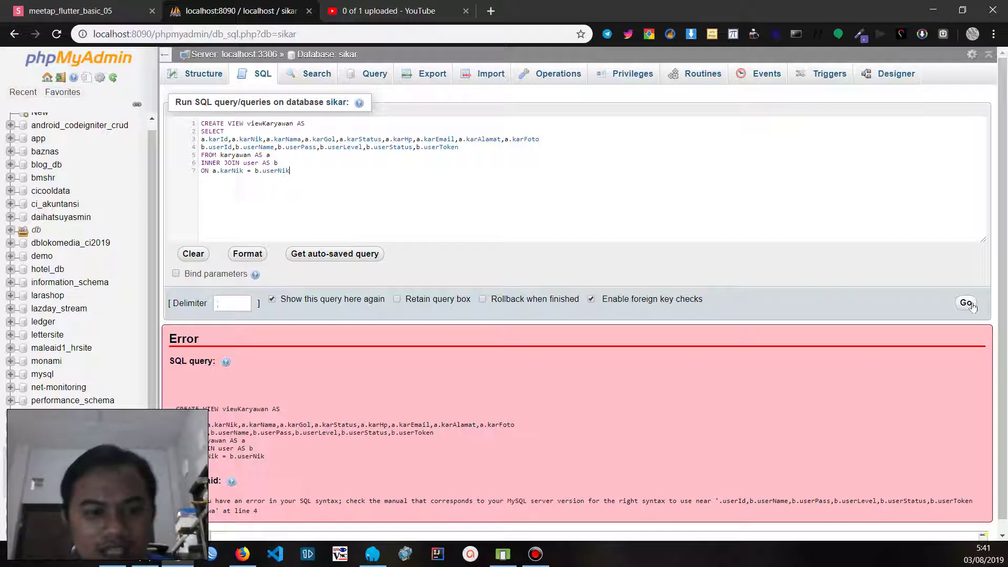
- Read the line 4 syntax error, add a comma after a.karFoto, and rerun the query
left_click_drag(207, 502, 323, 510)
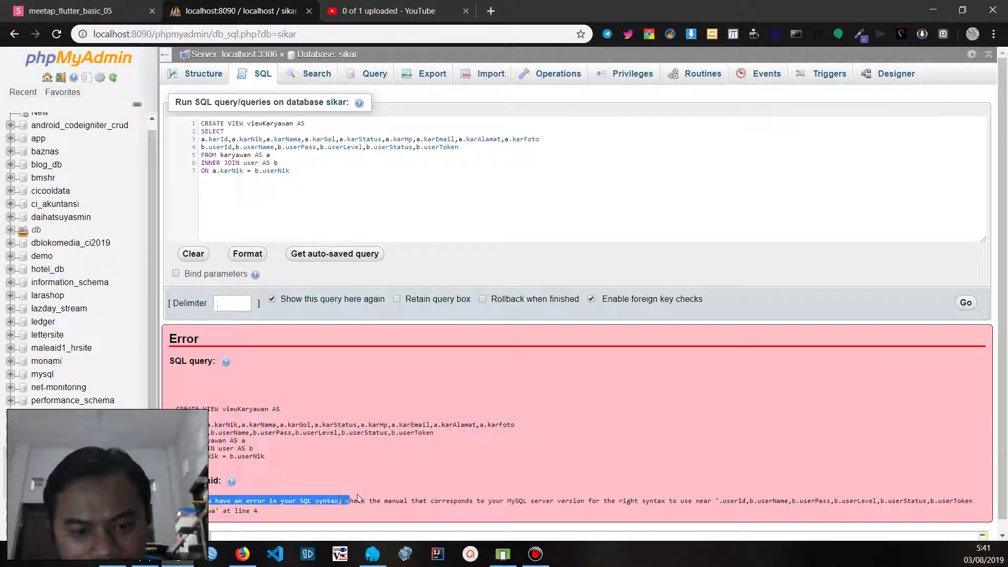
left_click_drag(323, 510, 721, 501)
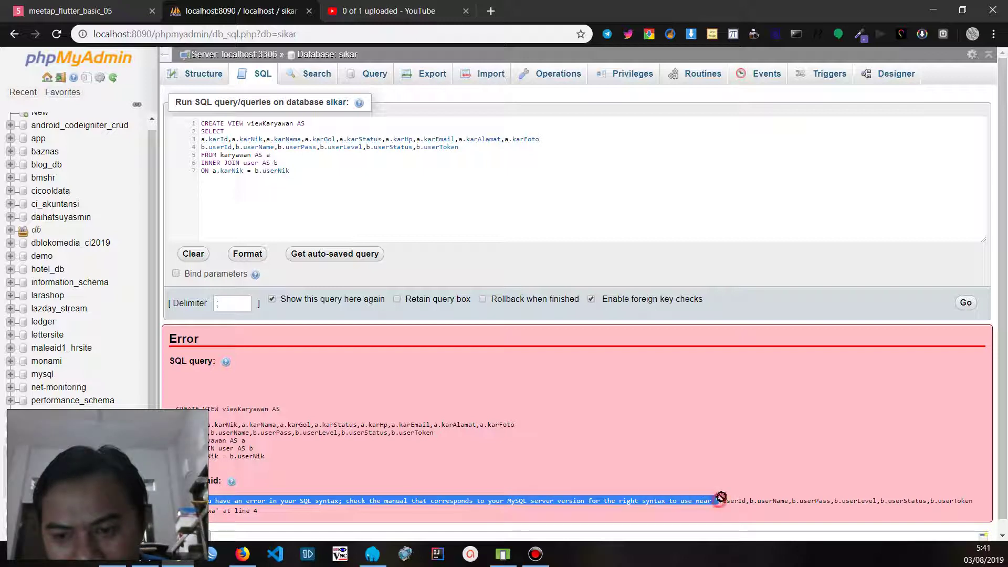
double_click(738, 501)
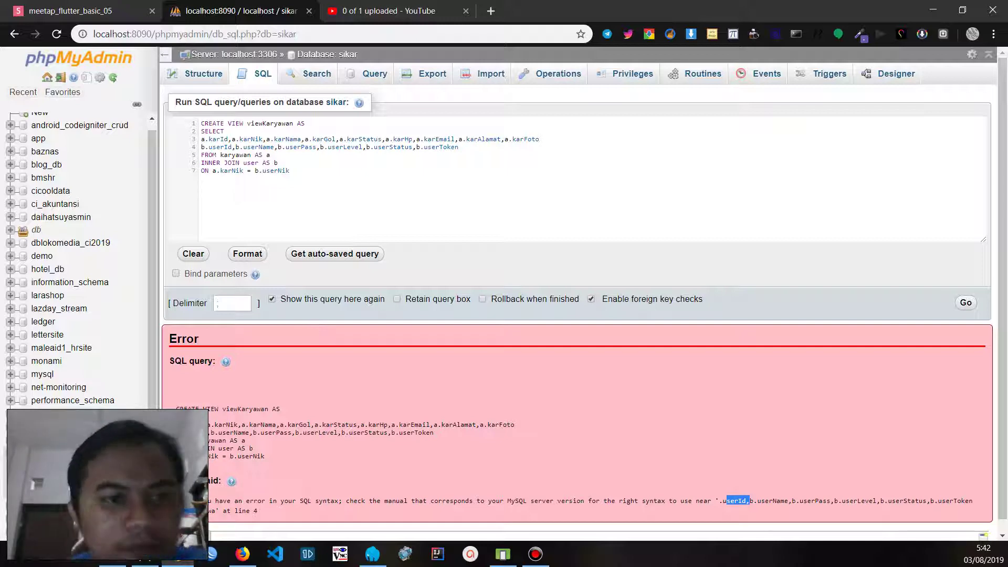
left_click(210, 147)
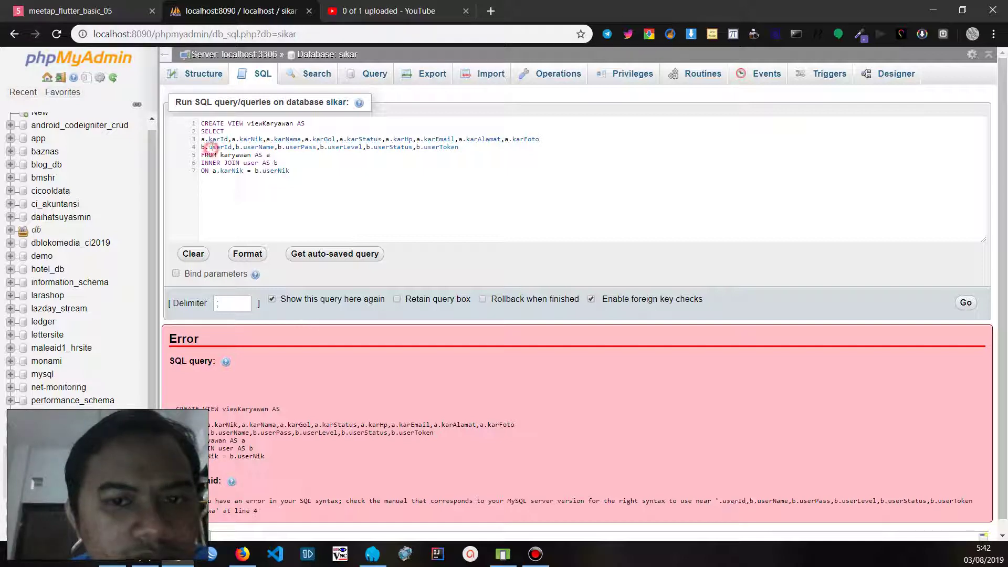
left_click(540, 139)
type(",")
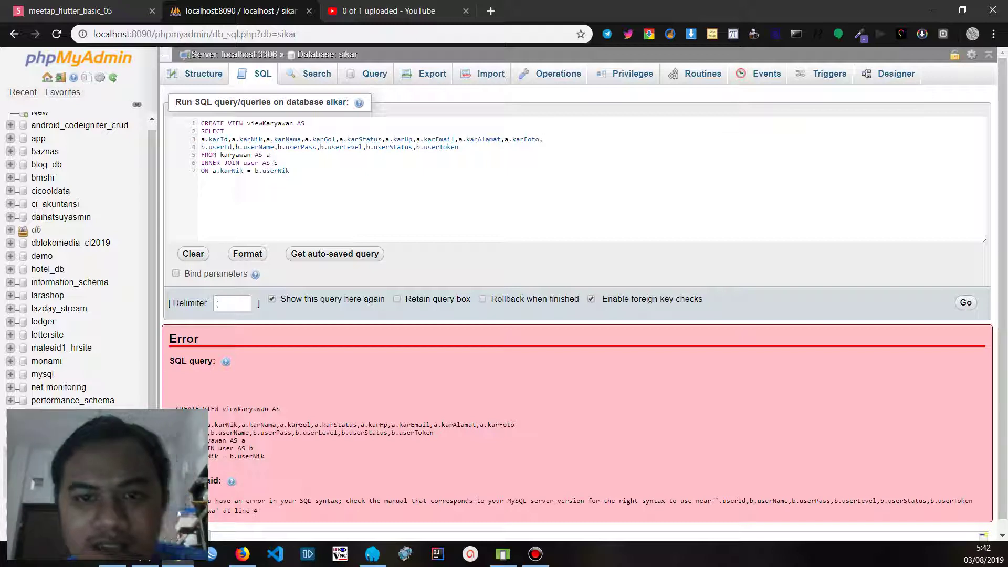
left_click(965, 302)
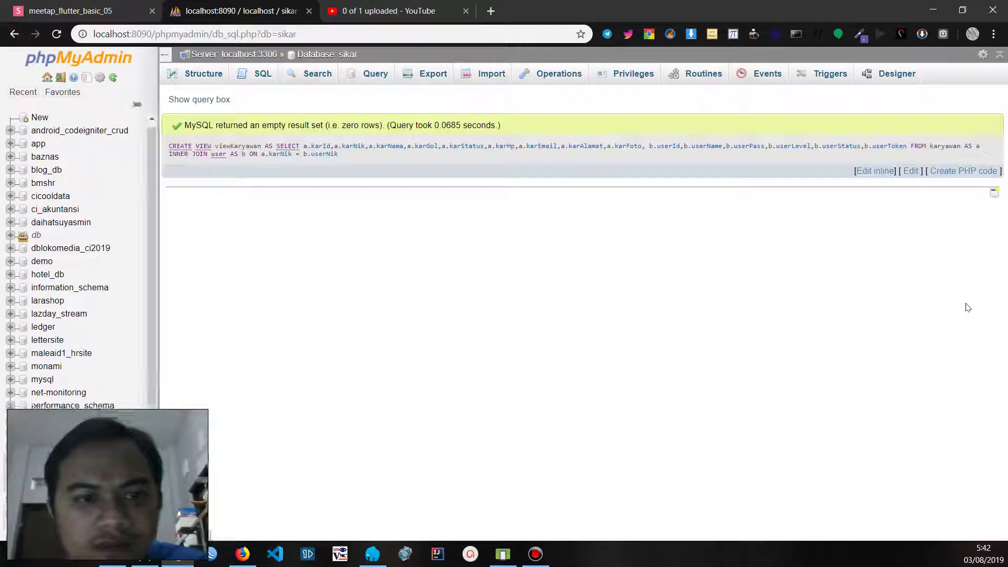
- Browse viewkaryawan from the sikar navigation tree, showing its columns and zero rows
scroll(79, 262, "down", 1)
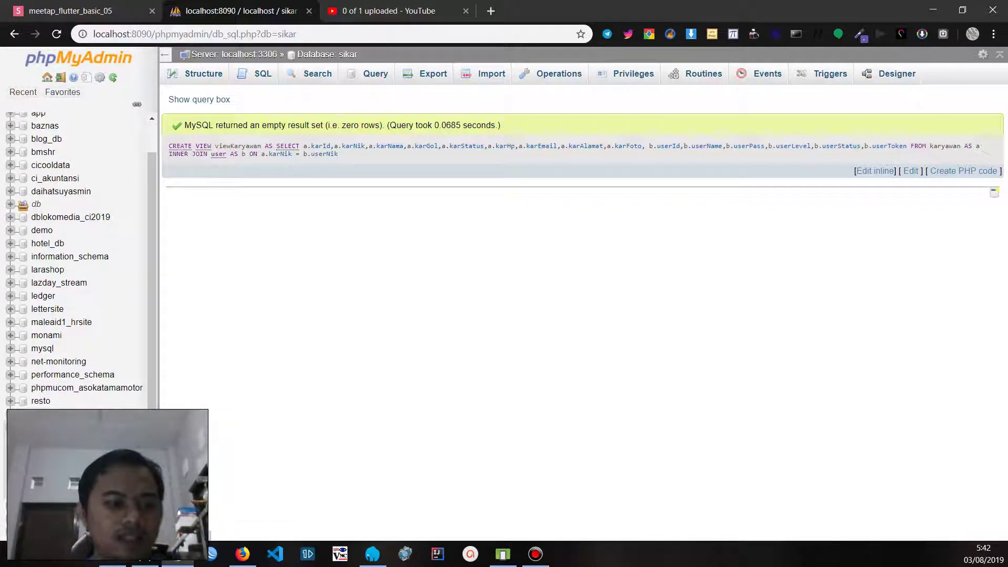
scroll(78, 389, "down", 1)
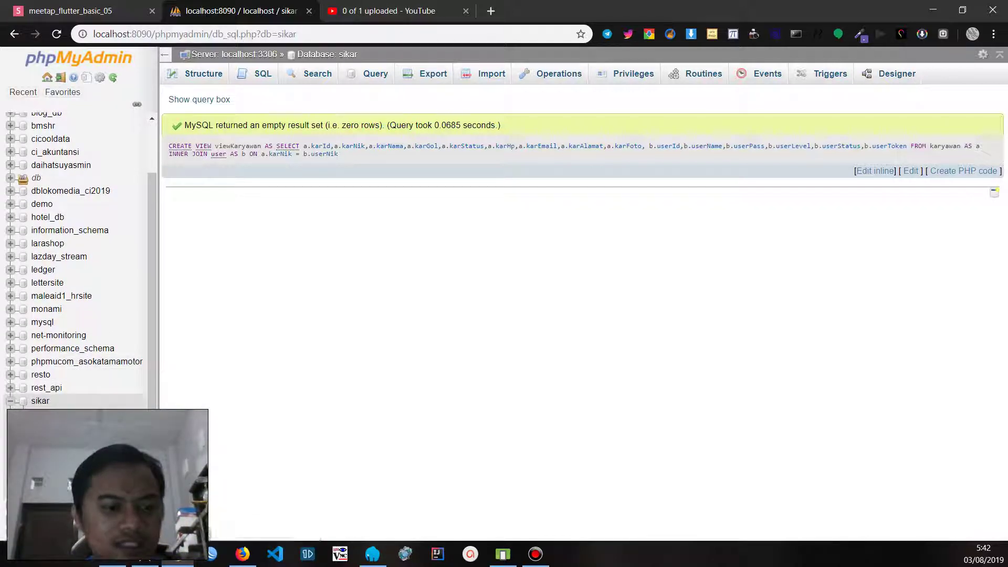
left_click(58, 462)
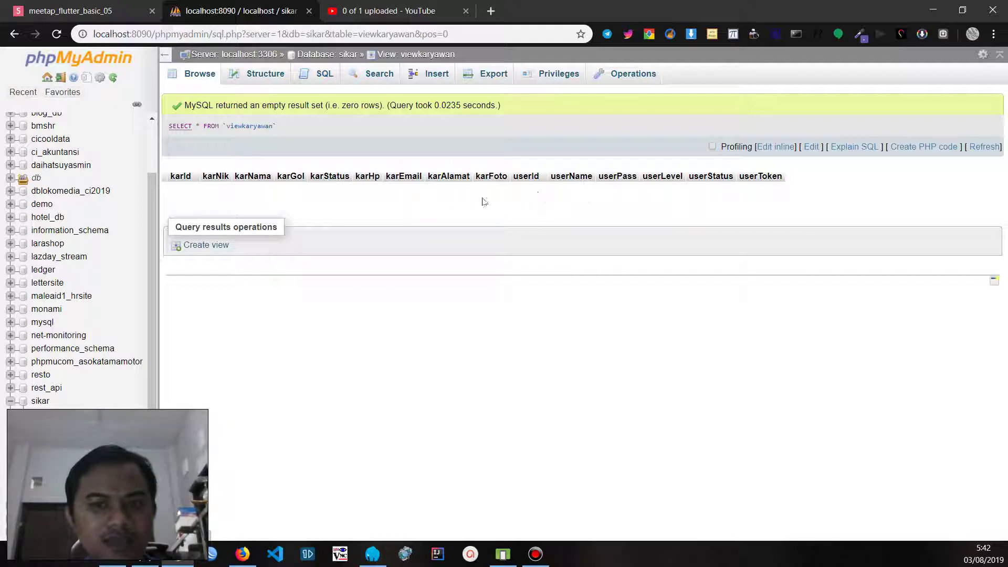
- Browse karyawan, user and viewkaryawan, then open sikar's structure listing all three
double_click(251, 197)
left_click(628, 347)
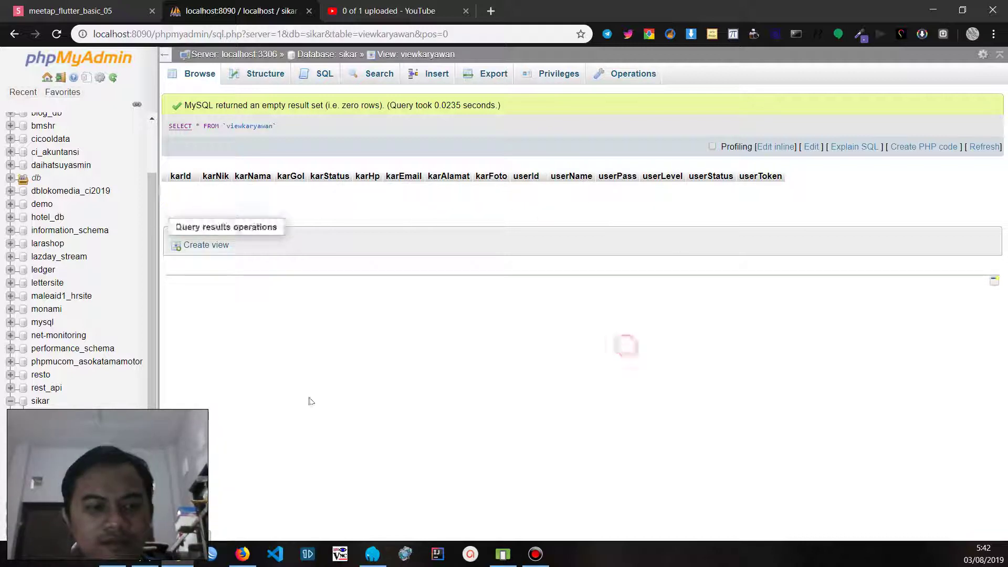
left_click(58, 435)
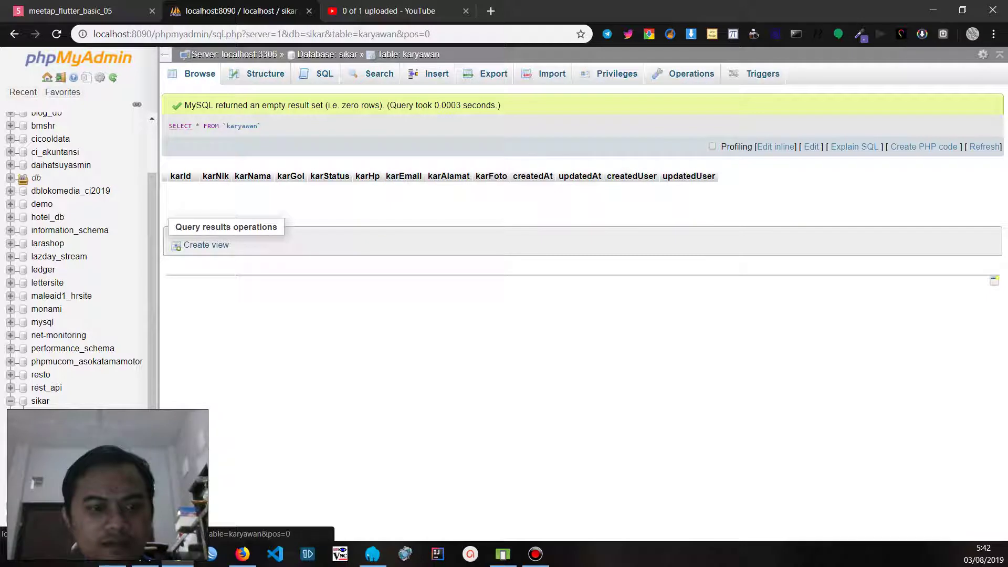
left_click(57, 449)
left_click(57, 462)
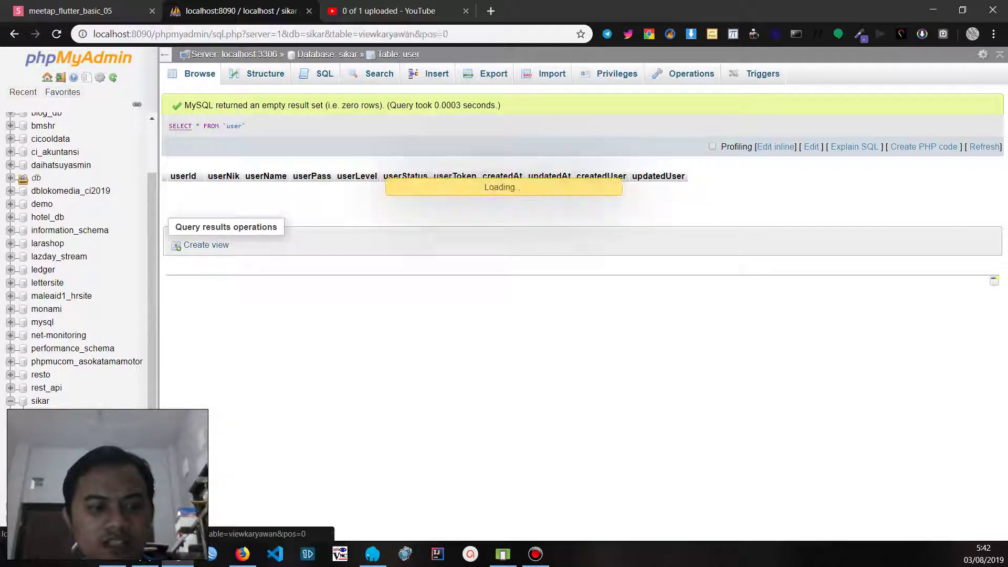
left_click(38, 400)
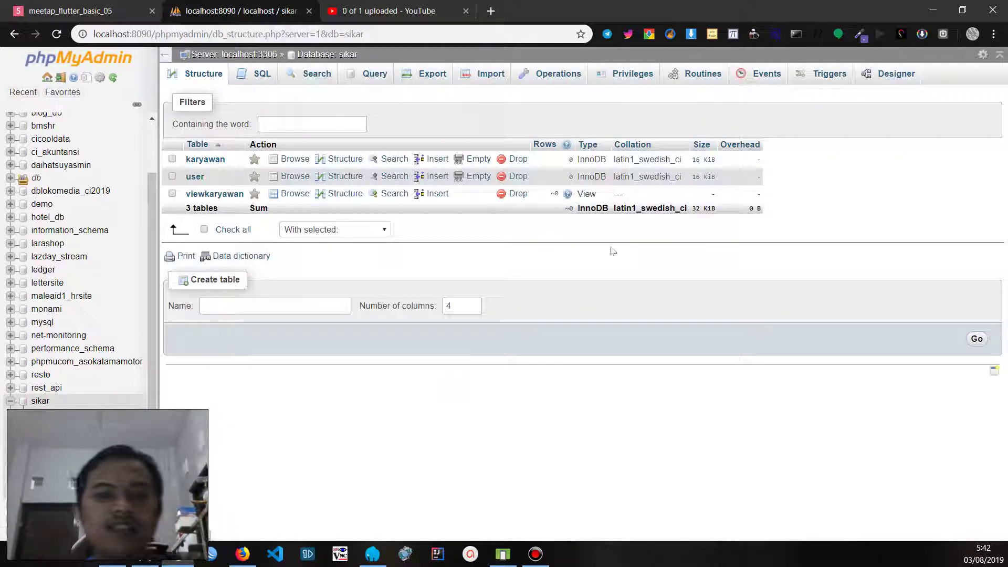